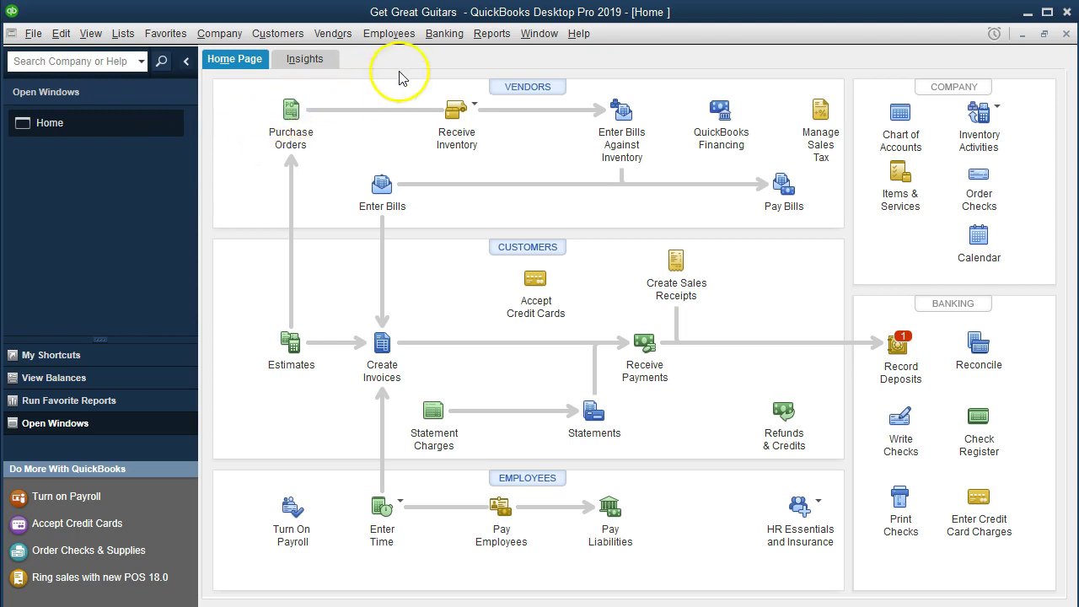
# Run the Balance Sheet Standard report as of 02/28/2019.
pyautogui.click(492, 34)
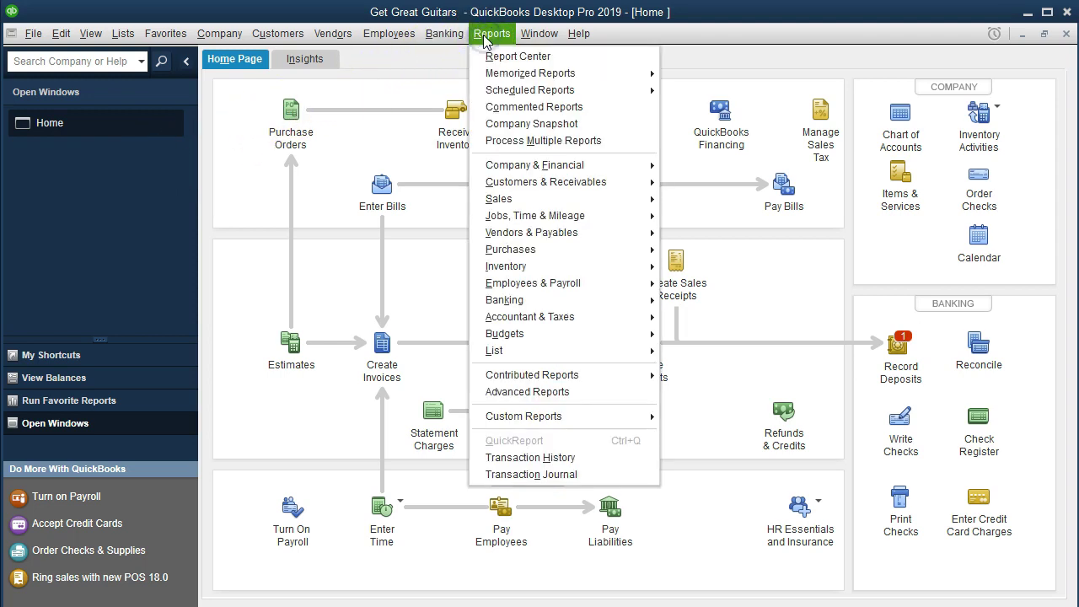
pyautogui.moveTo(506, 165)
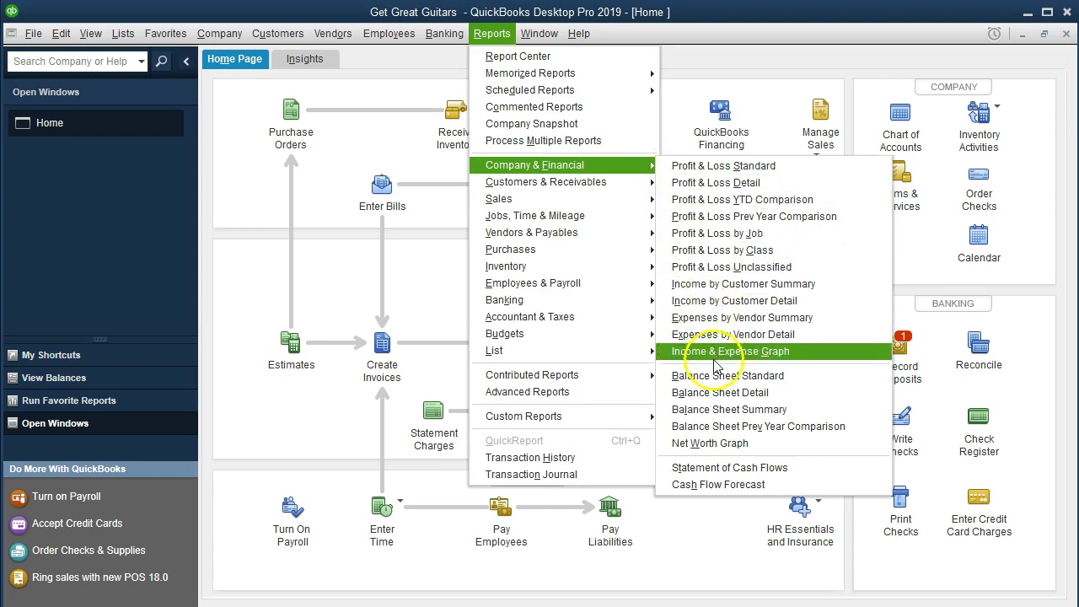
pyautogui.click(808, 381)
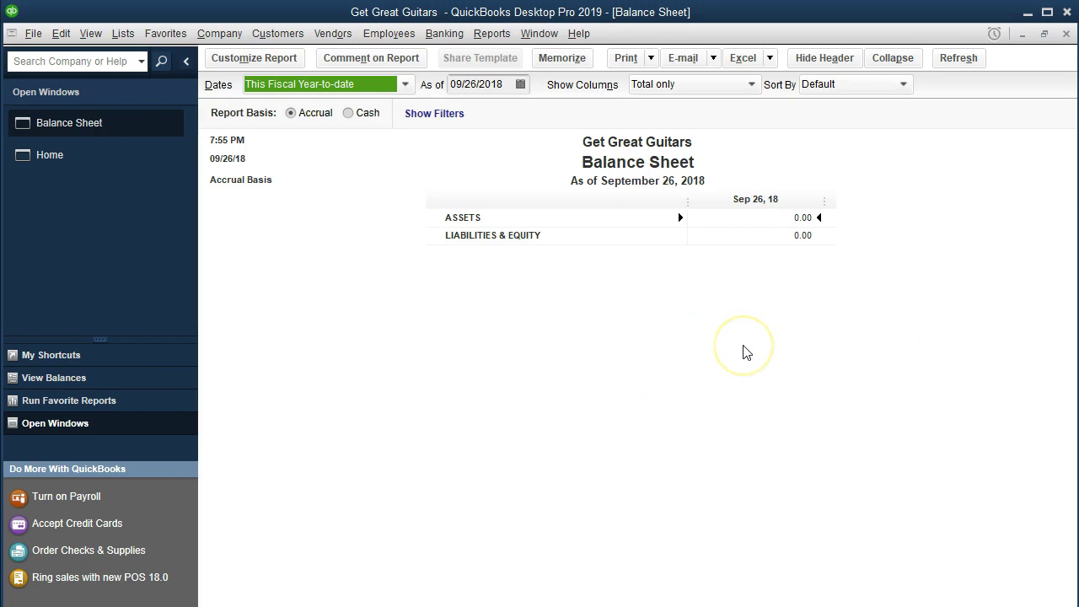
pyautogui.press('Tab')
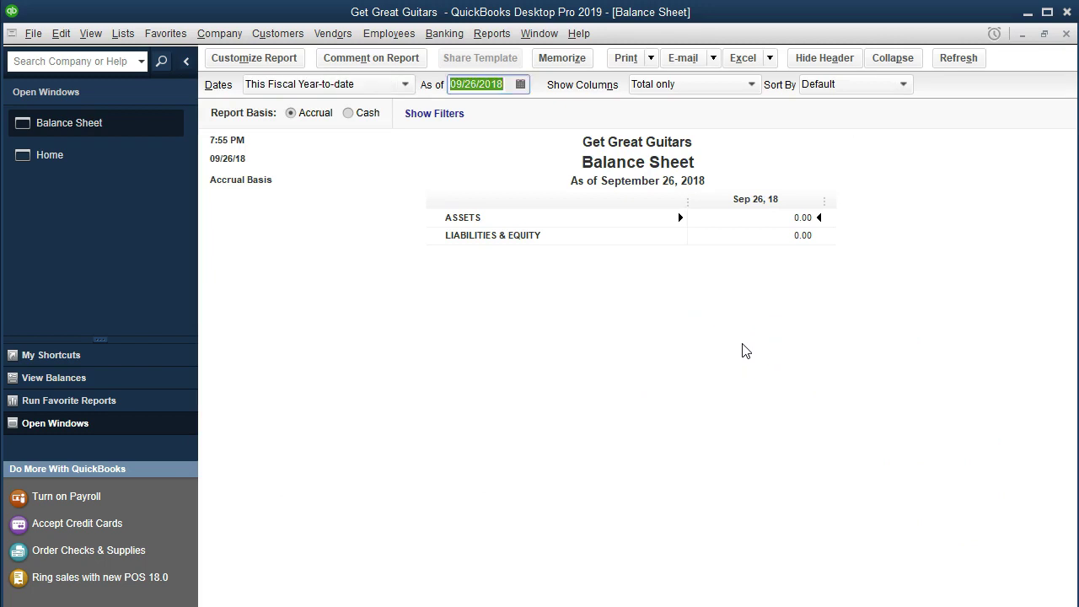
pyautogui.write('02/28/20')
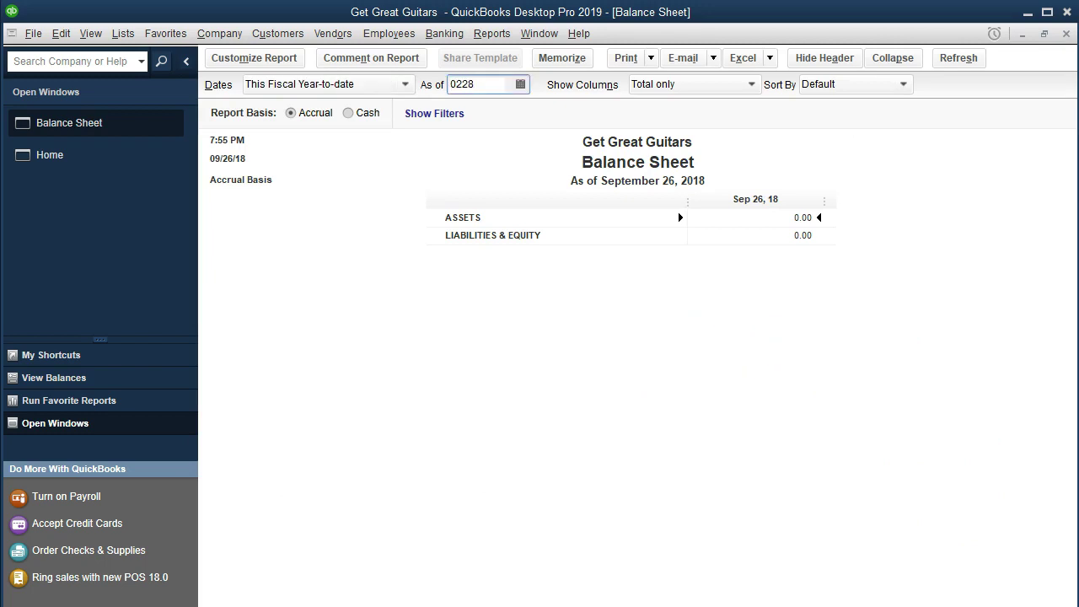
pyautogui.write('19')
pyautogui.press('Tab')
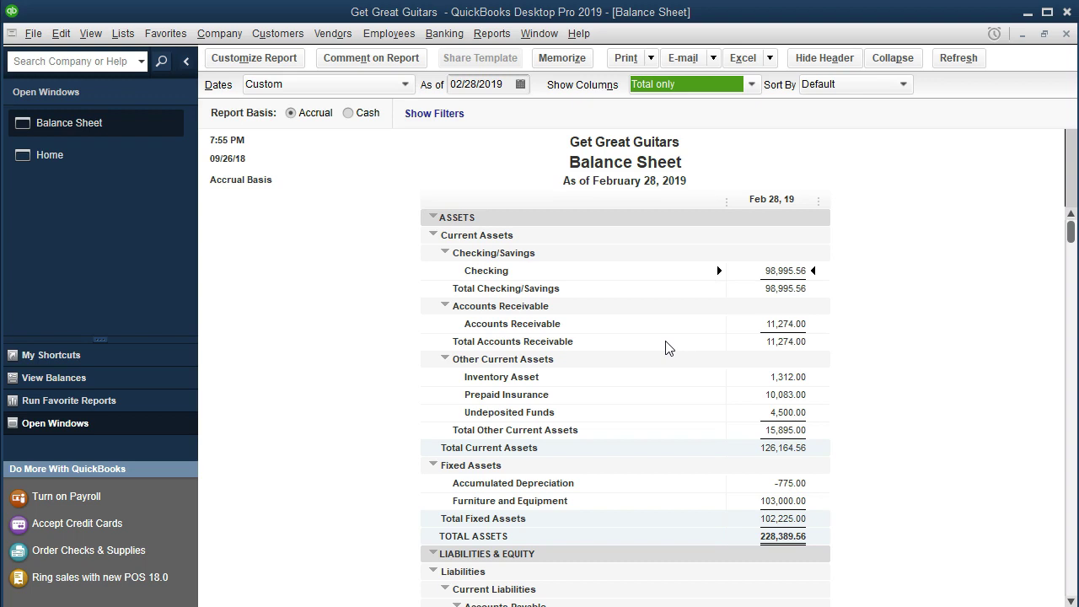
# Review the asset, liability and equity balances on the February 2019 balance sheet.
pyautogui.click(625, 400)
pyautogui.click(736, 287)
pyautogui.scroll(-8, 744, 448)
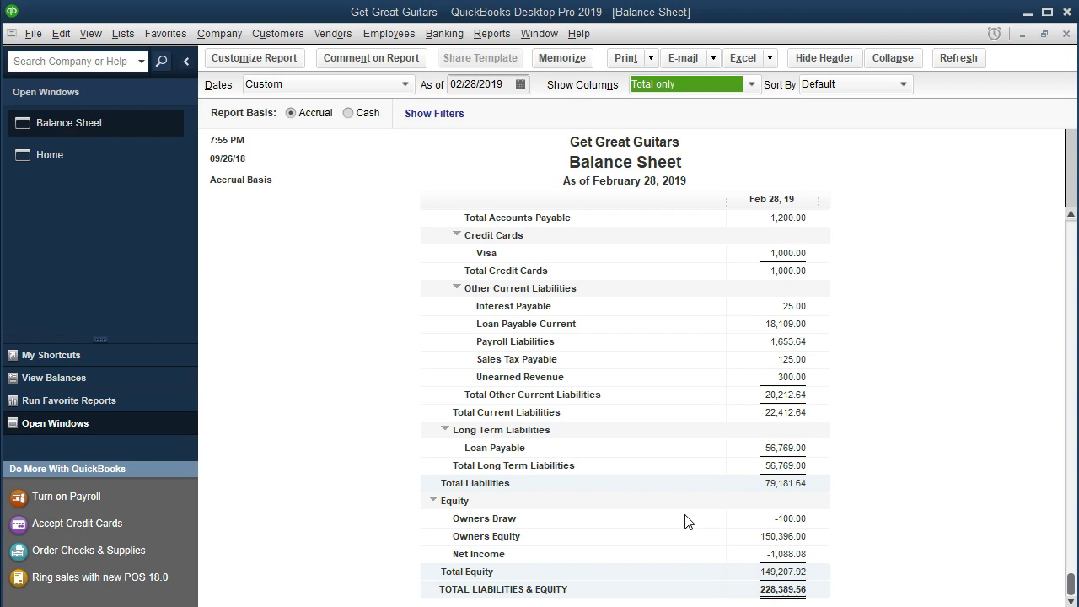
pyautogui.scroll(7, 685, 521)
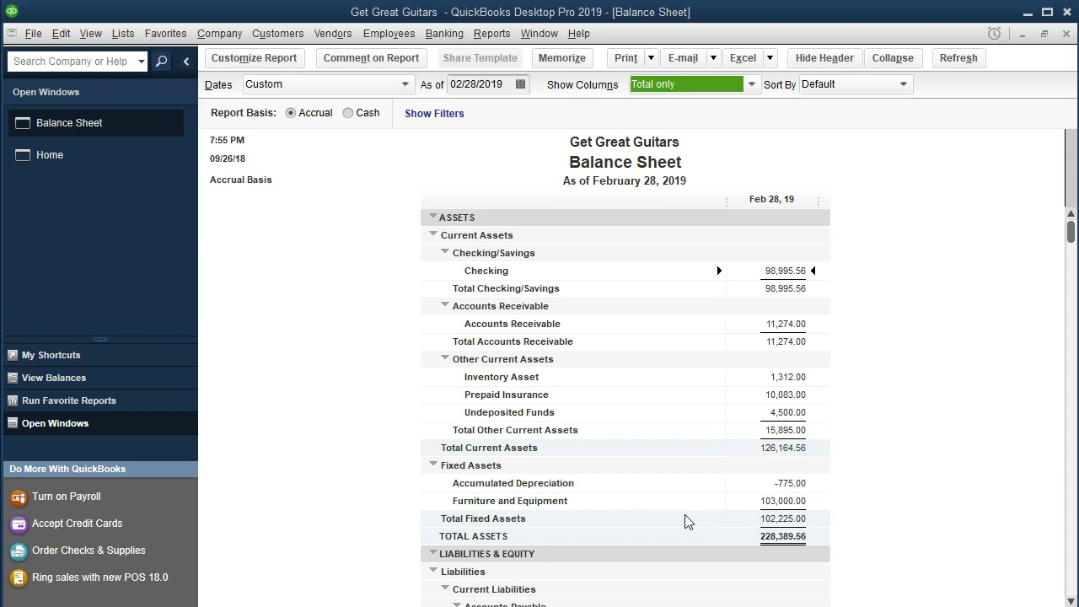
pyautogui.click(749, 271)
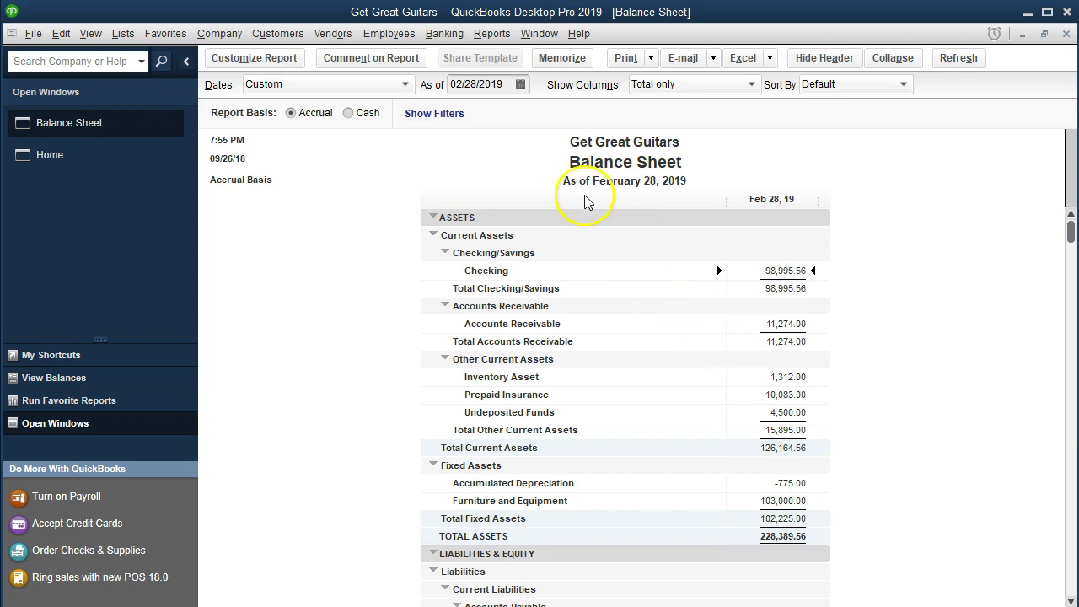
# Create a new 2019 budget of the Balance Sheet type.
pyautogui.click(226, 34)
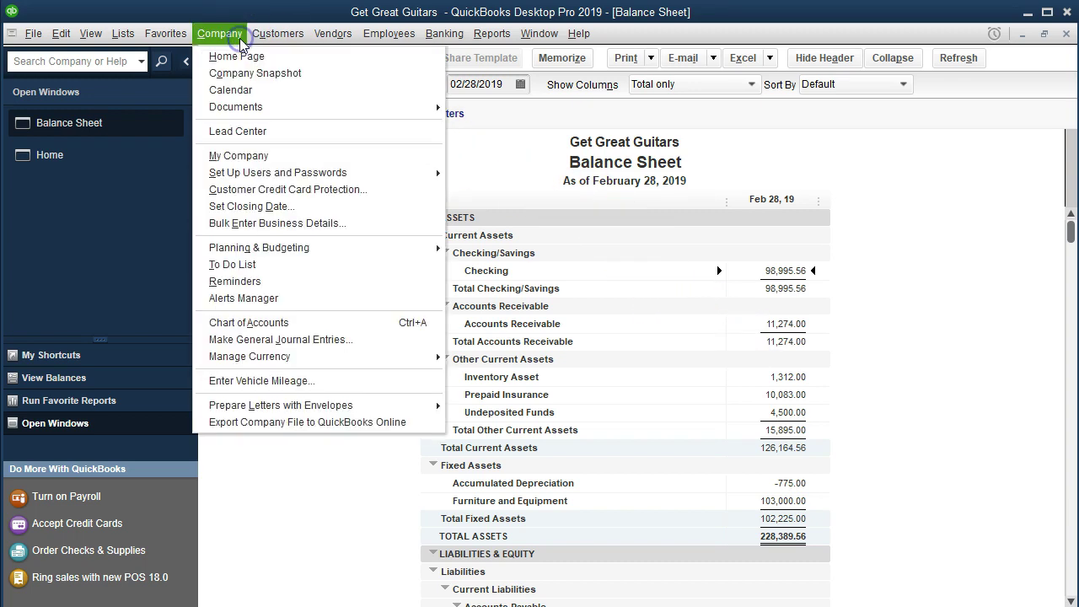
pyautogui.moveTo(296, 253)
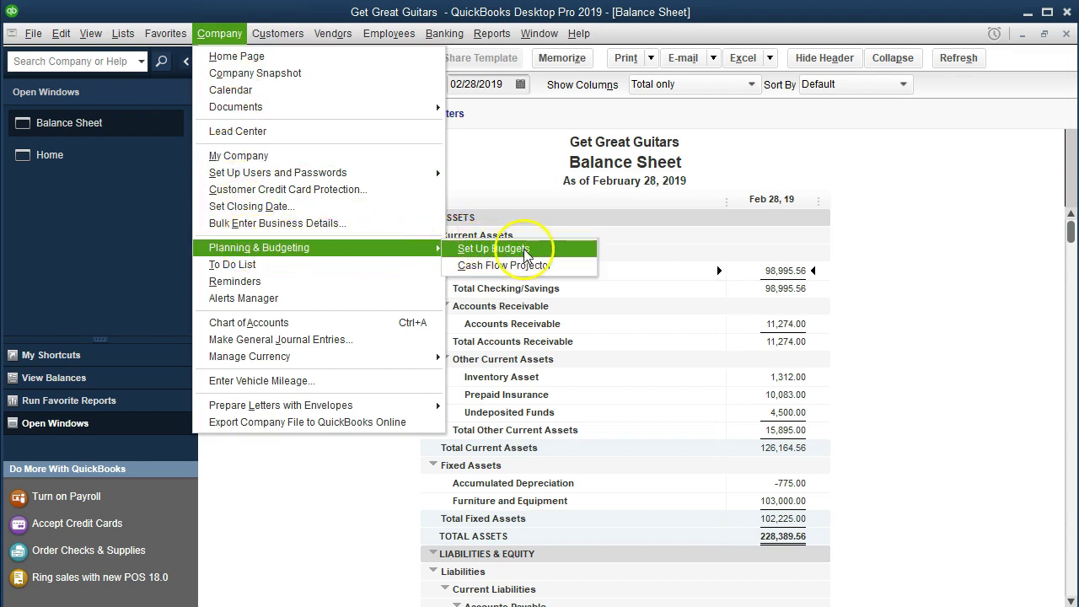
pyautogui.click(547, 249)
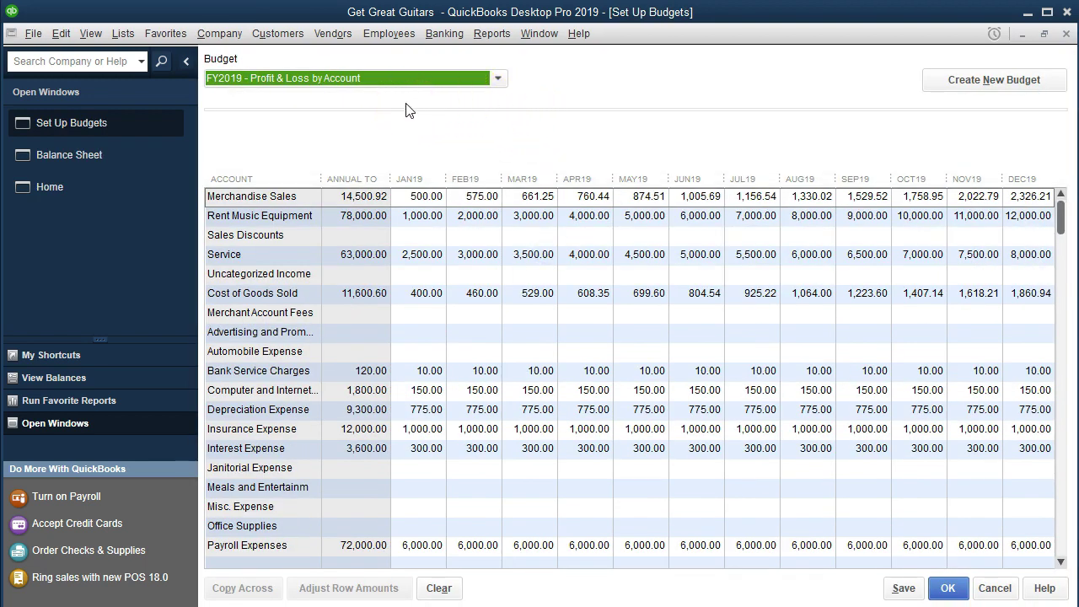
pyautogui.click(498, 79)
pyautogui.click(498, 79)
pyautogui.click(938, 93)
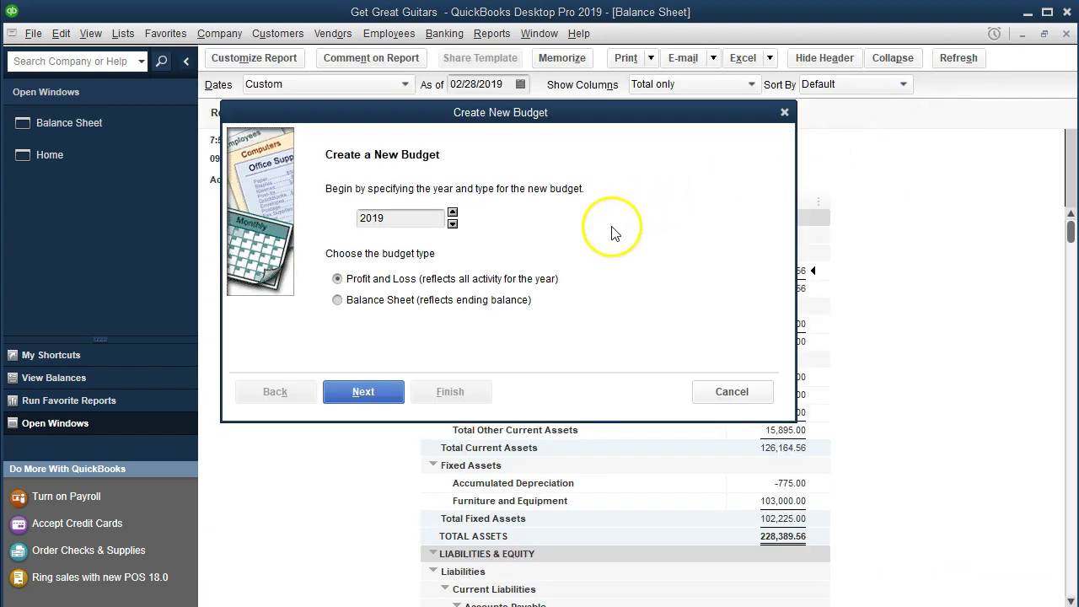
pyautogui.click(372, 305)
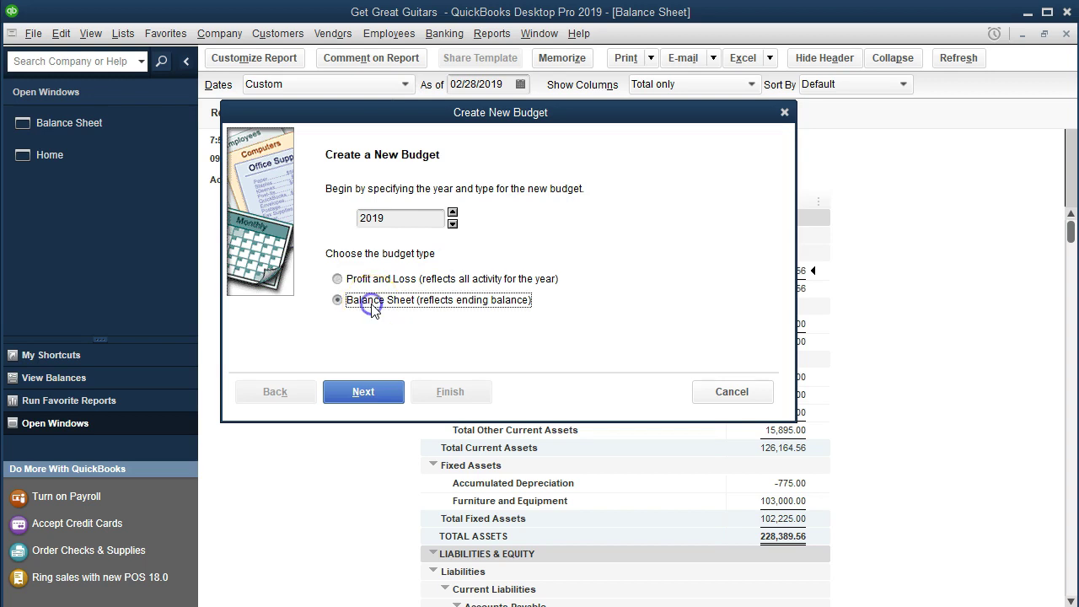
pyautogui.click(357, 397)
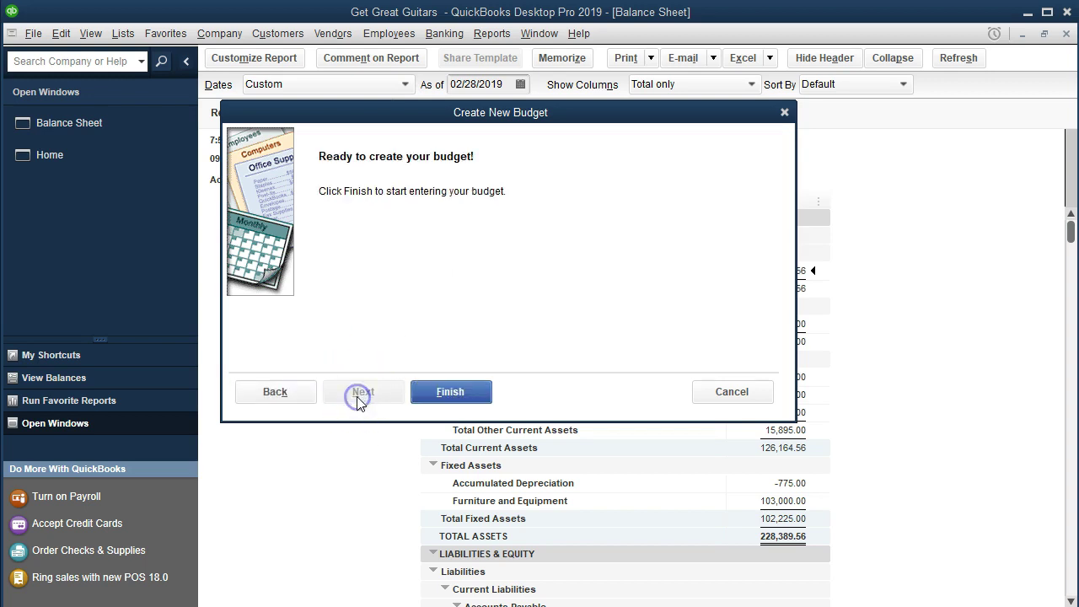
pyautogui.click(432, 399)
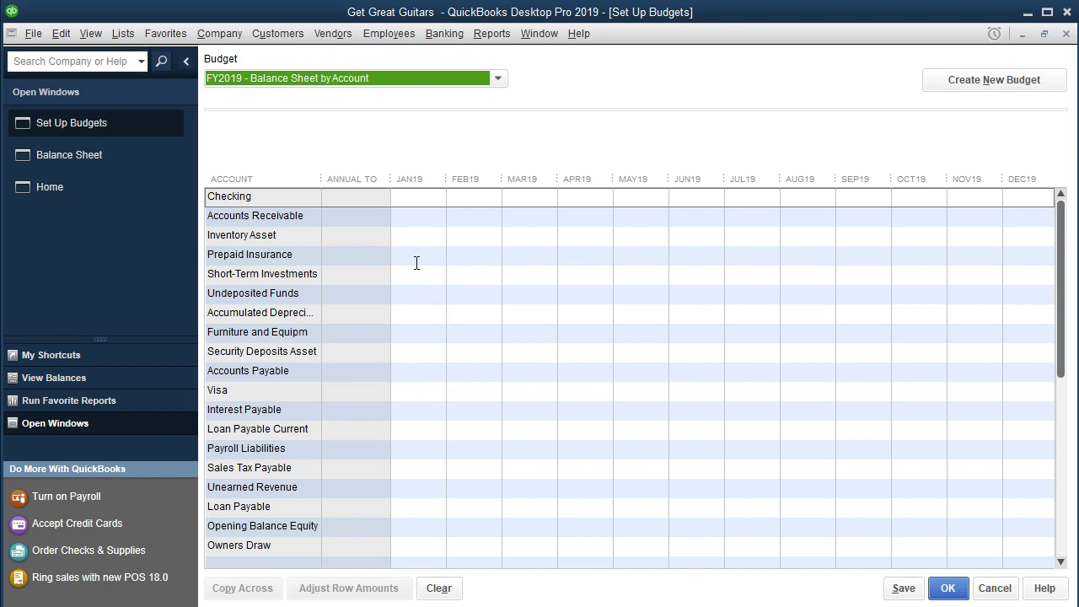
# After checking the balance sheet report, budget March 2019 Checking at 97,113 and Accounts Receivable at 9,949.
pyautogui.click(100, 162)
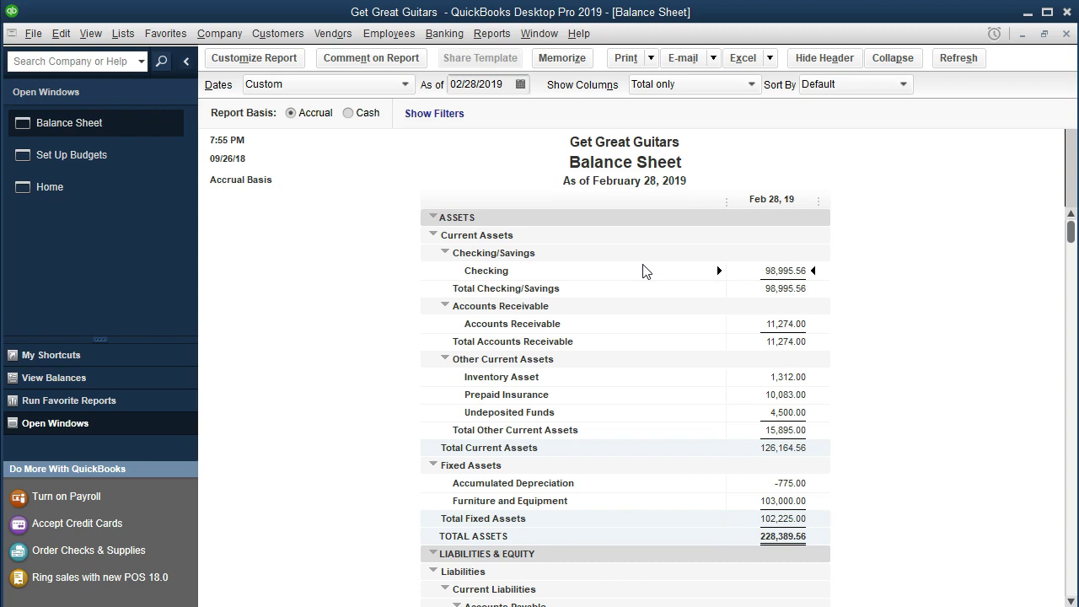
pyautogui.click(143, 169)
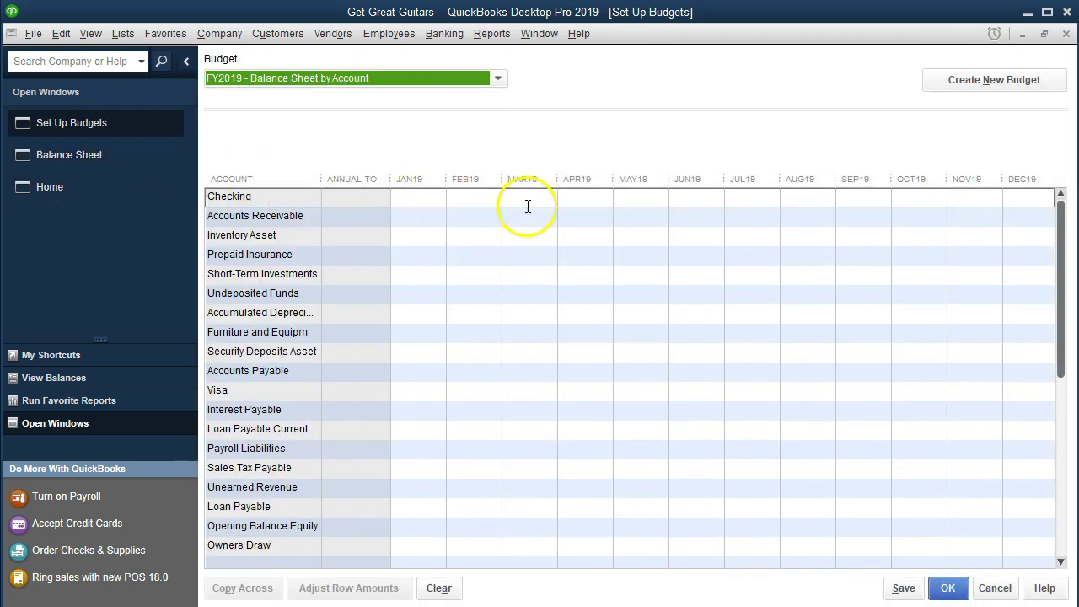
pyautogui.click(544, 202)
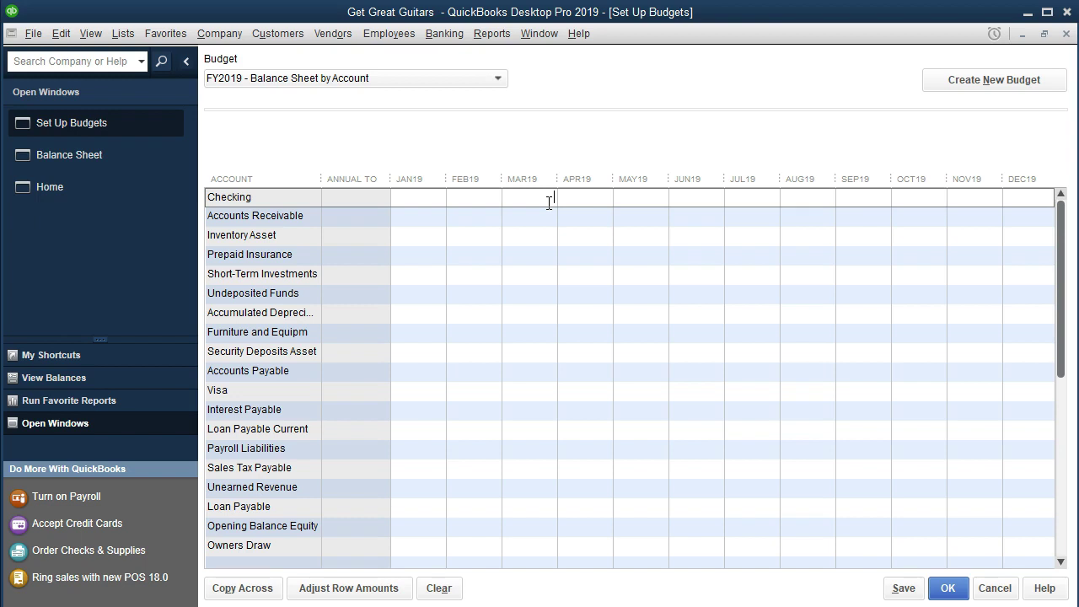
pyautogui.write('97113')
pyautogui.press('Down')
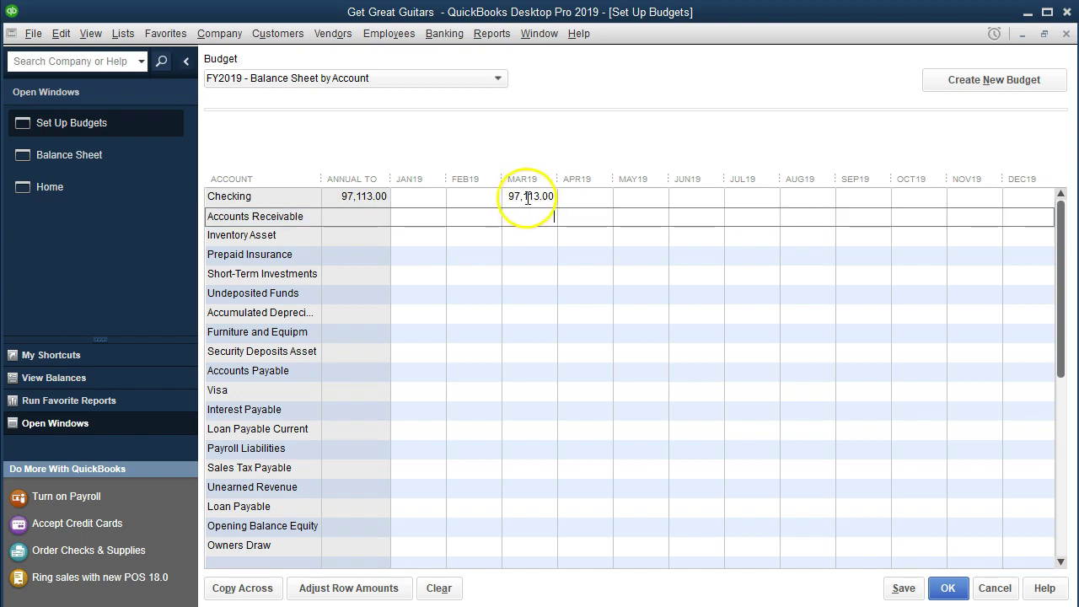
pyautogui.write('9949')
# Set the March 2019 budget amounts to 1,712 for Inventory Asset and 10,083 for Prepaid Insurance.
pyautogui.click(543, 241)
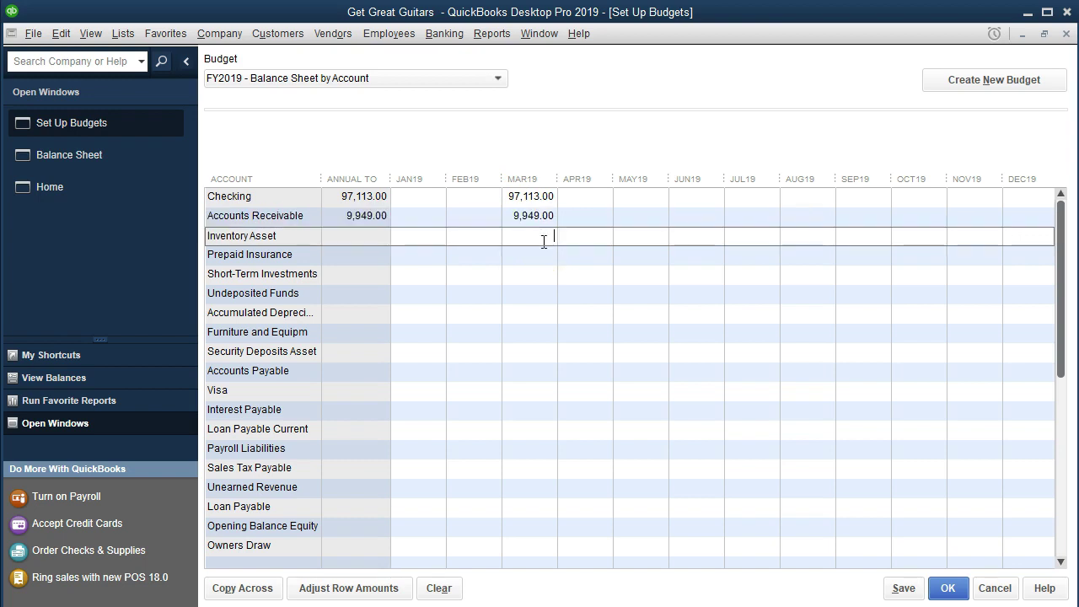
pyautogui.write('1712')
pyautogui.press('Down')
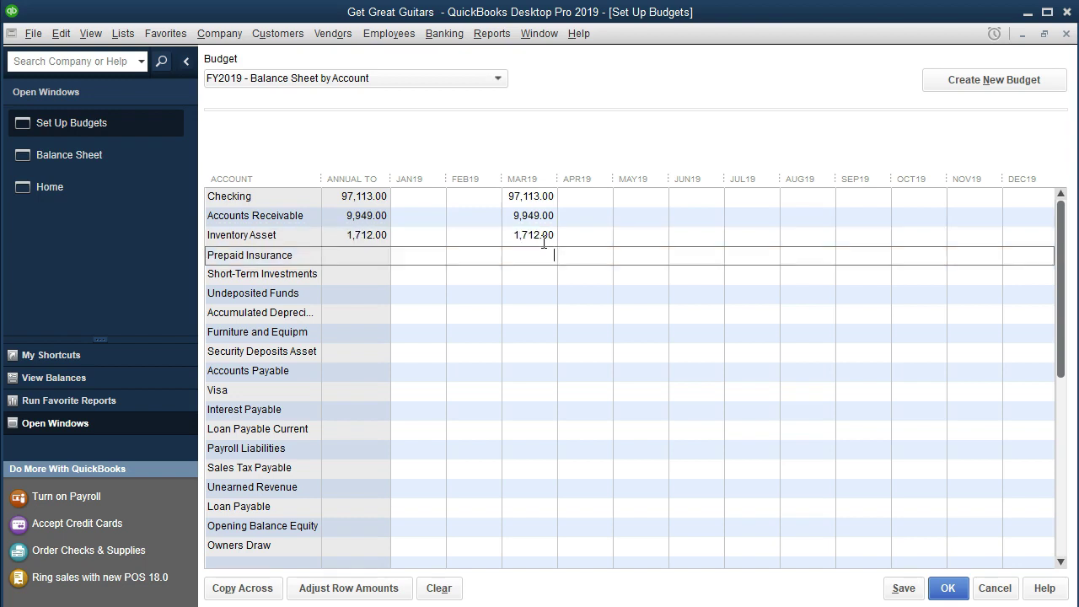
pyautogui.write('10083')
pyautogui.press('Down')
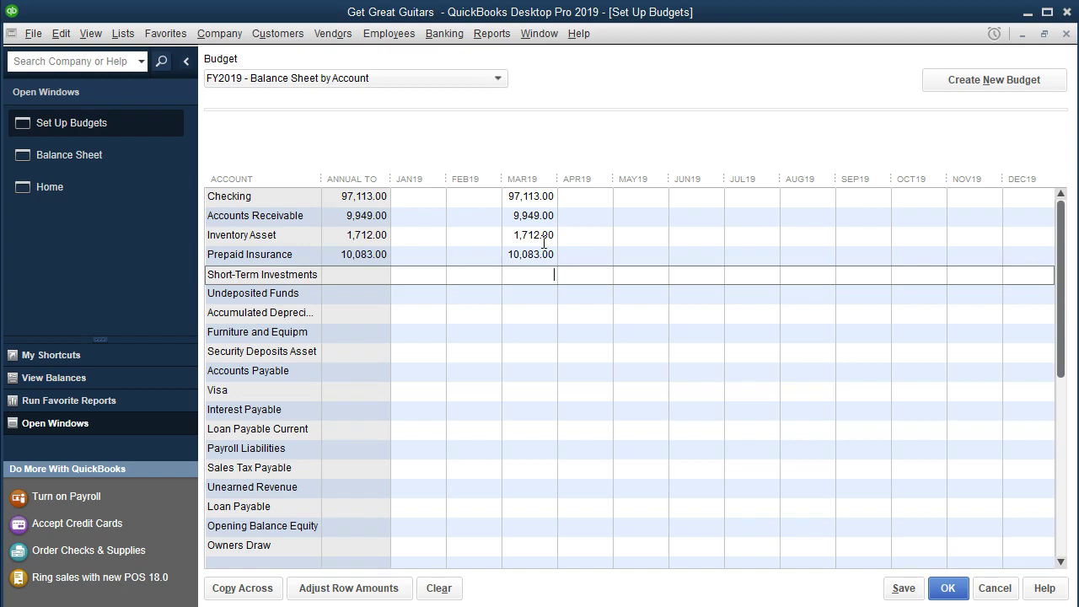
# Enter March 2019 budget amounts of 4,500 for Undeposited Funds, -775 for Accumulated Depreciation and 103,000 for Furniture and Equipment.
pyautogui.press('Down')
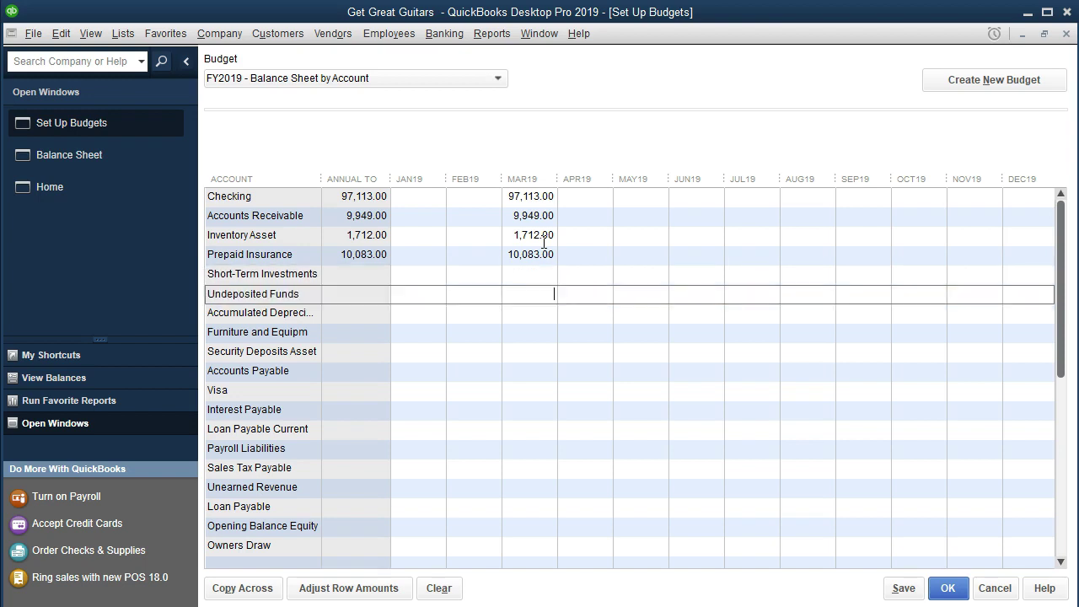
pyautogui.write('4500')
pyautogui.press('Down')
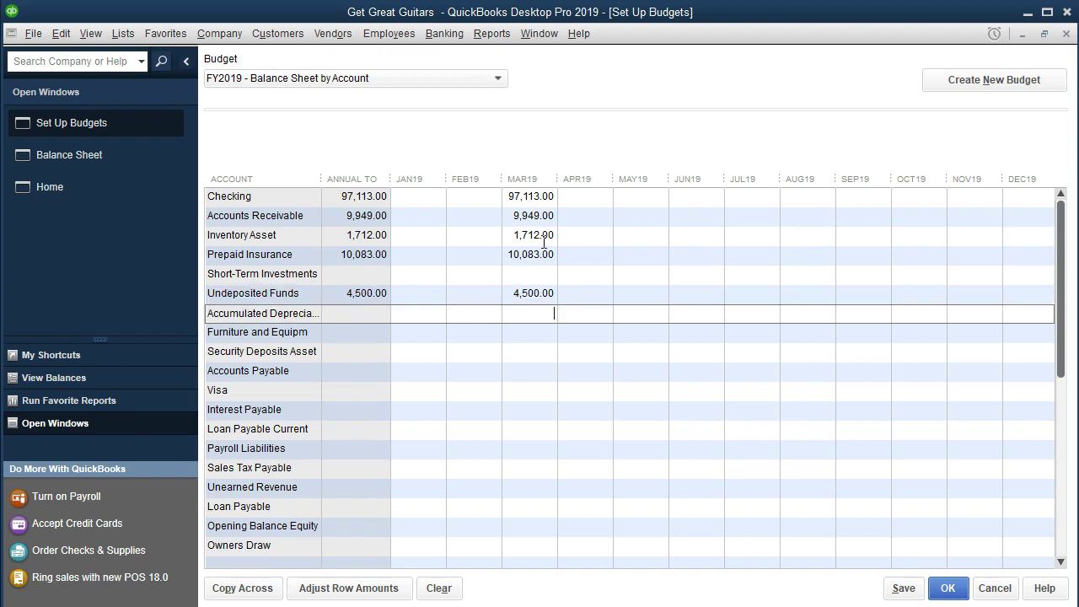
pyautogui.write('-775')
pyautogui.press('Down')
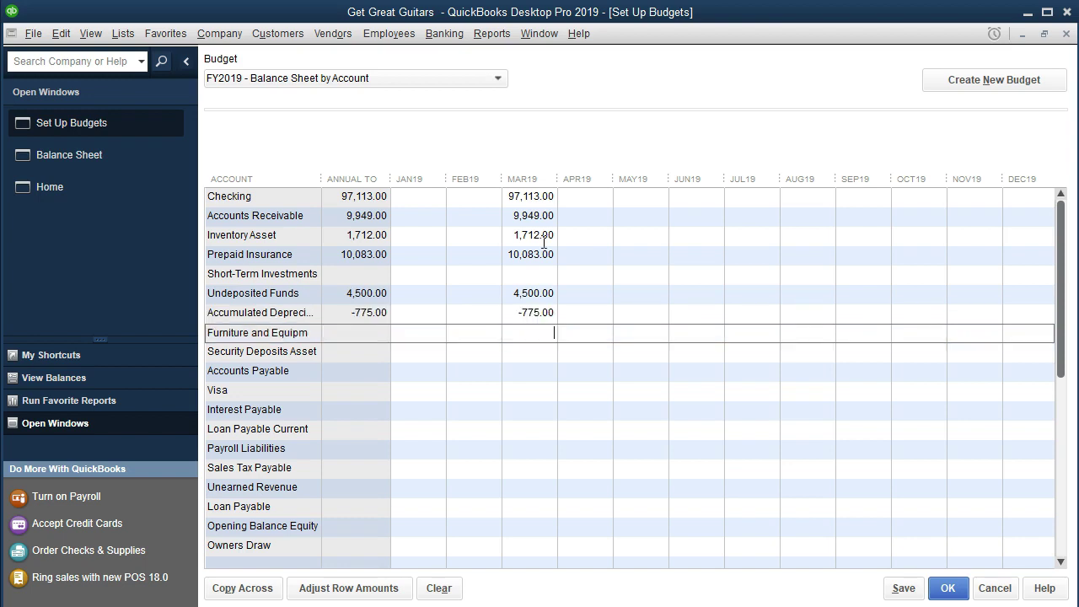
pyautogui.write('103000')
pyautogui.press('Down')
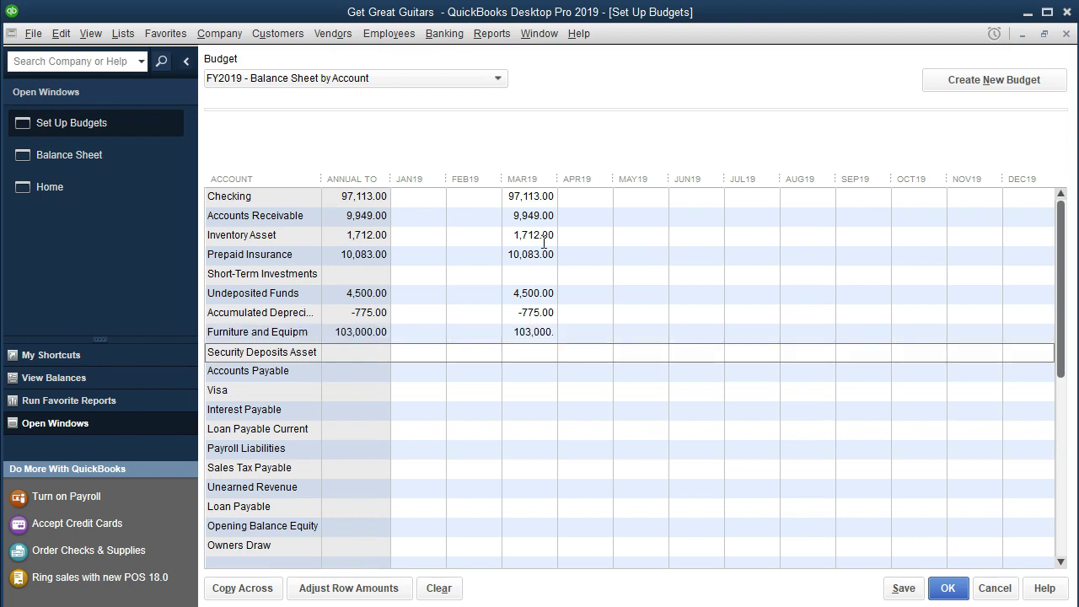
# Budget March 2019 Accounts Payable at 1,450 and Visa at 1,000, and close the budget with its entries saved.
pyautogui.press('Down')
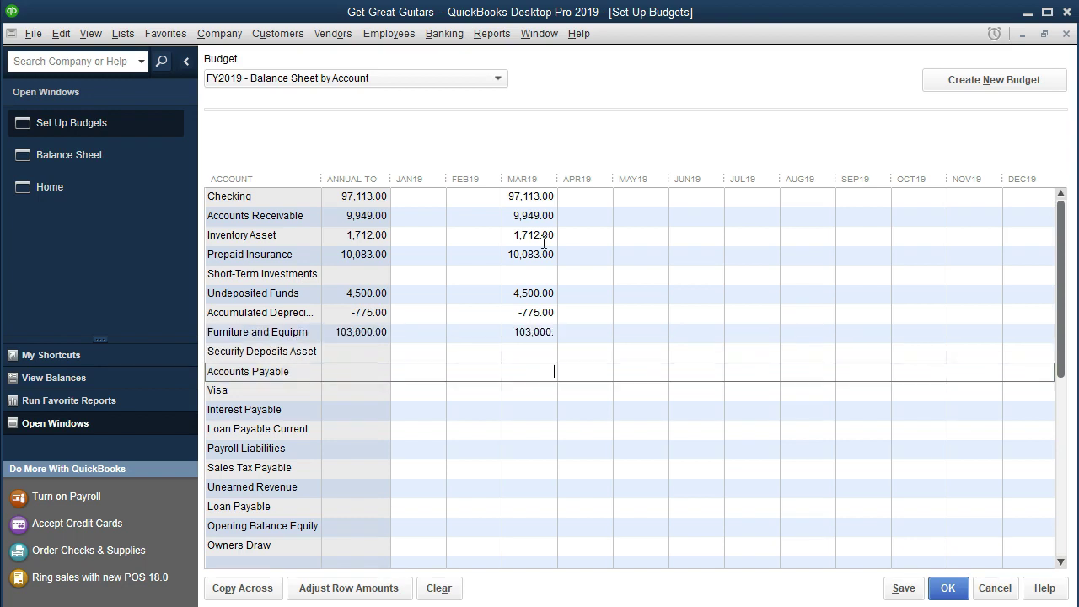
pyautogui.write('1450')
pyautogui.press('Down')
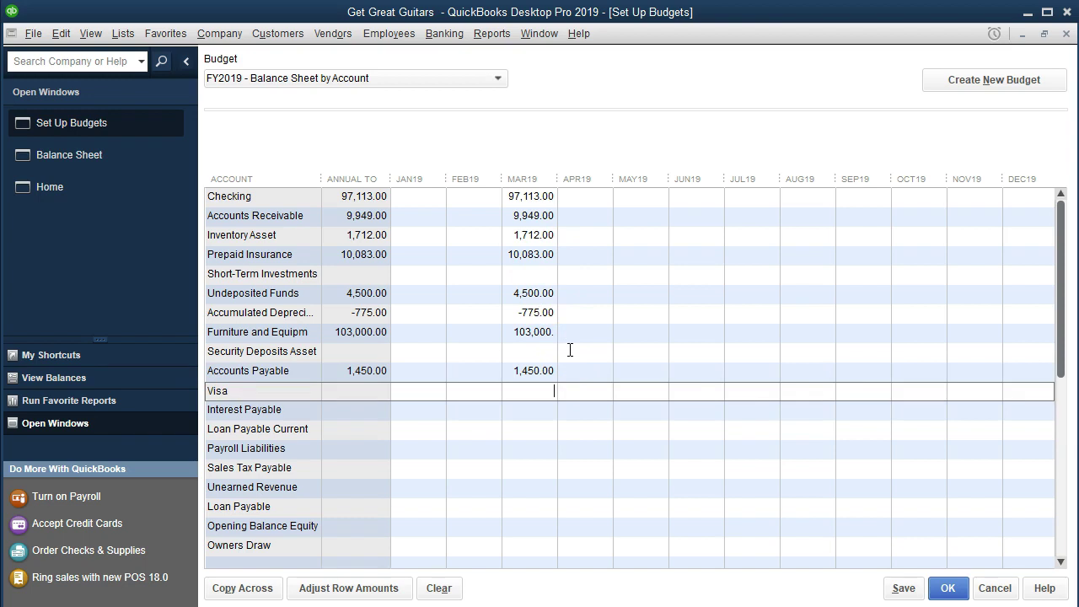
pyautogui.write('100')
pyautogui.press('Return')
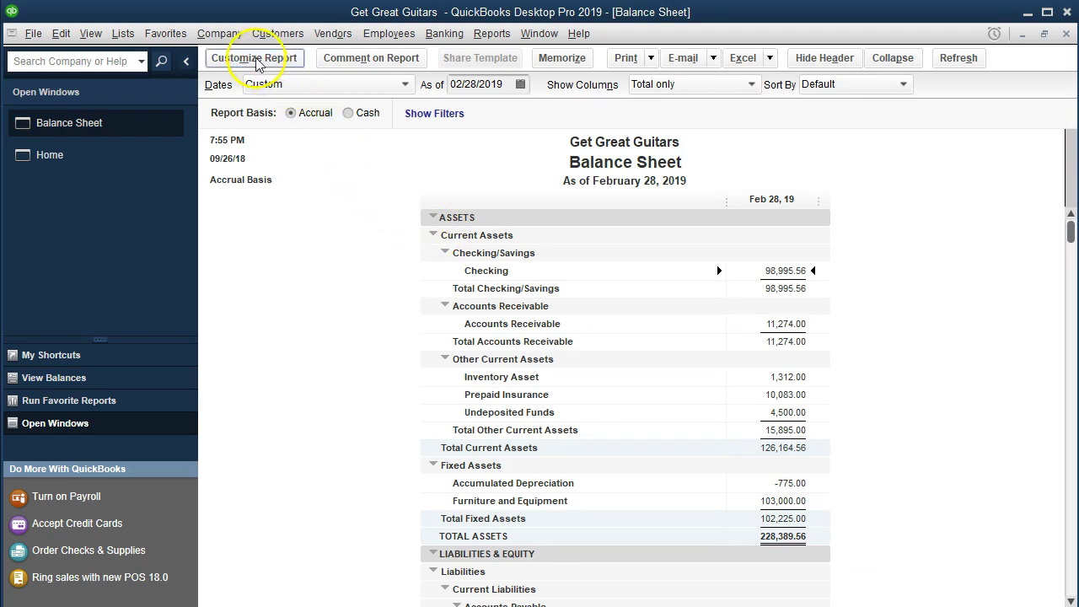
# Reopen the FY2019 Balance Sheet by Account budget and enter 1,654 for Loan Payable Current in March 2019.
pyautogui.click(228, 34)
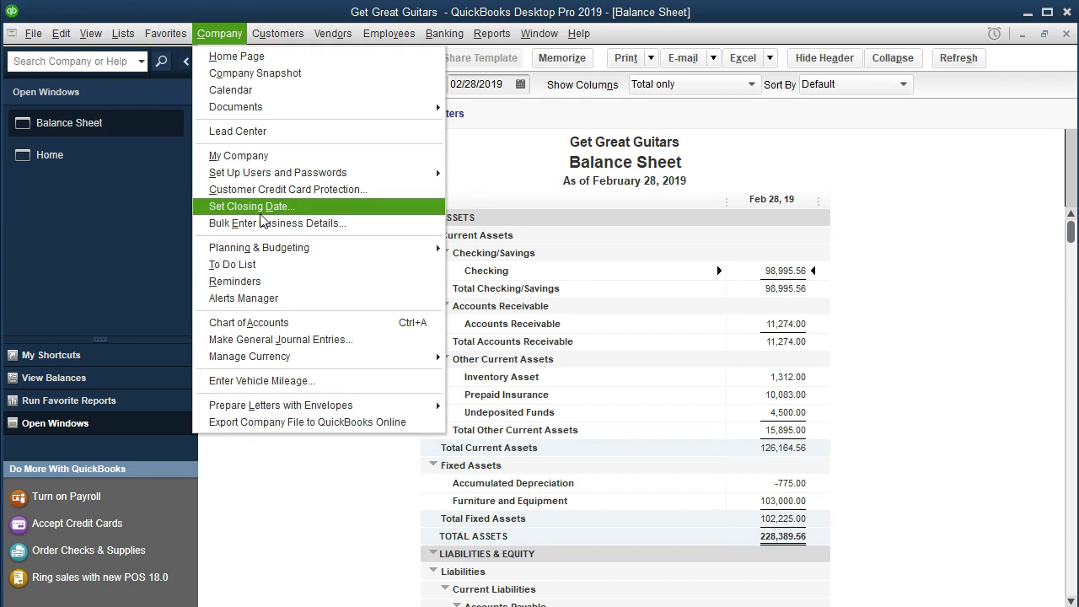
pyautogui.moveTo(433, 251)
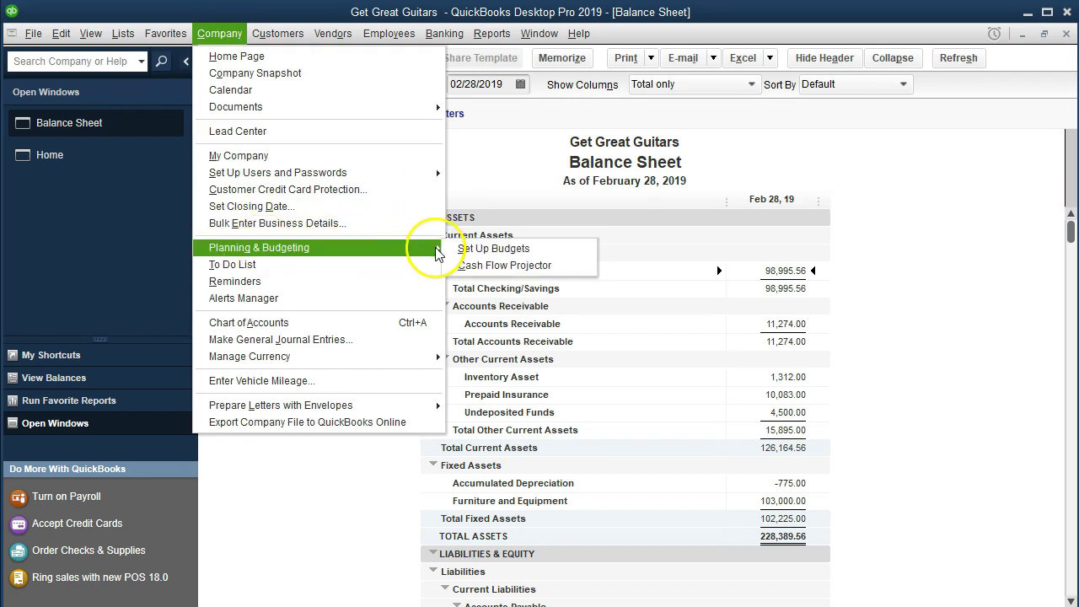
pyautogui.click(544, 250)
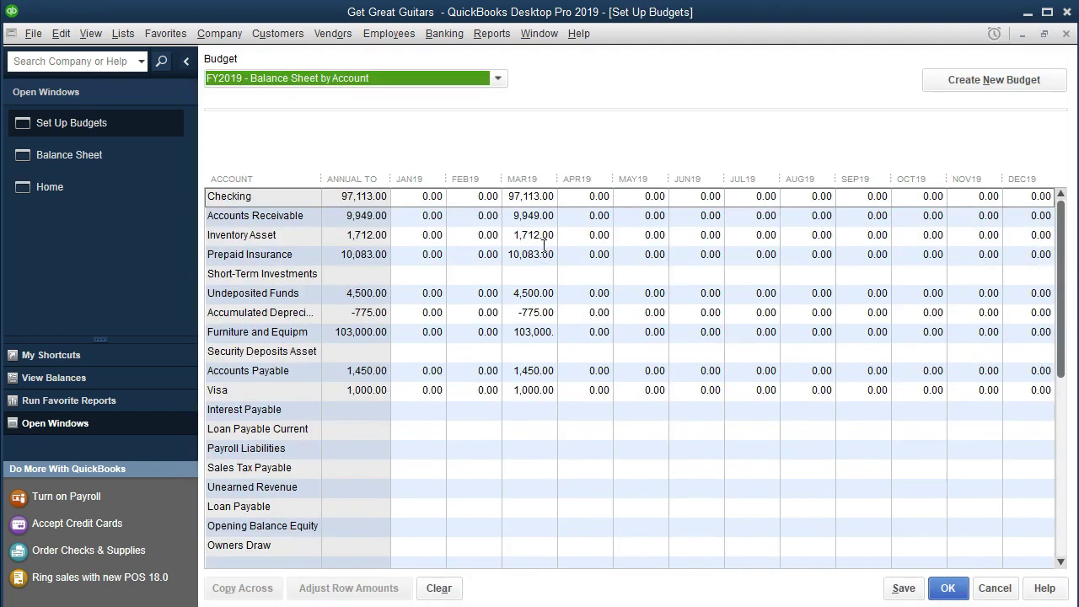
pyautogui.click(540, 410)
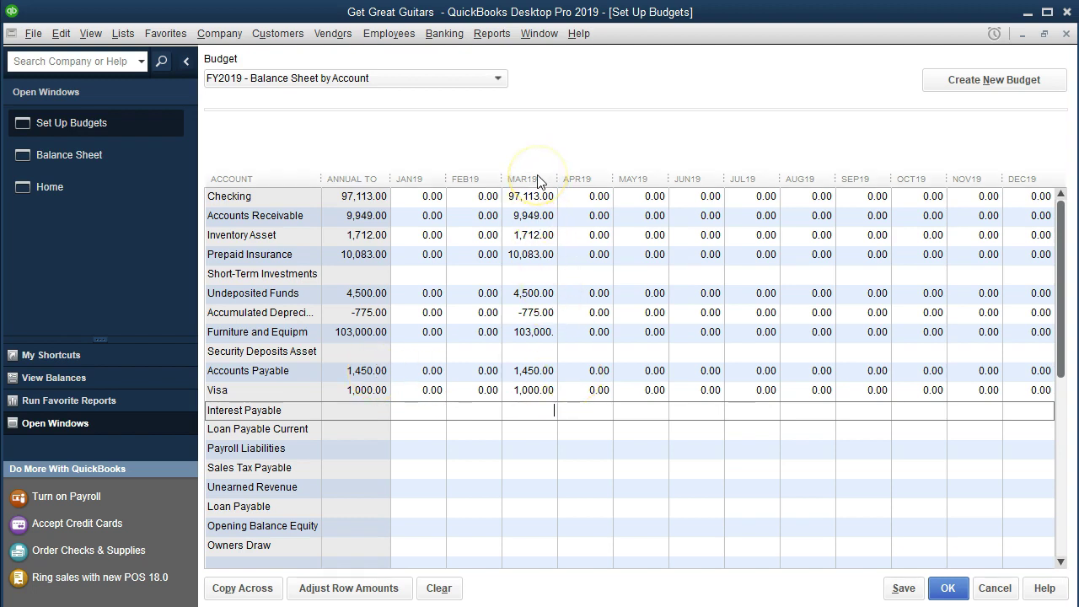
pyautogui.click(534, 429)
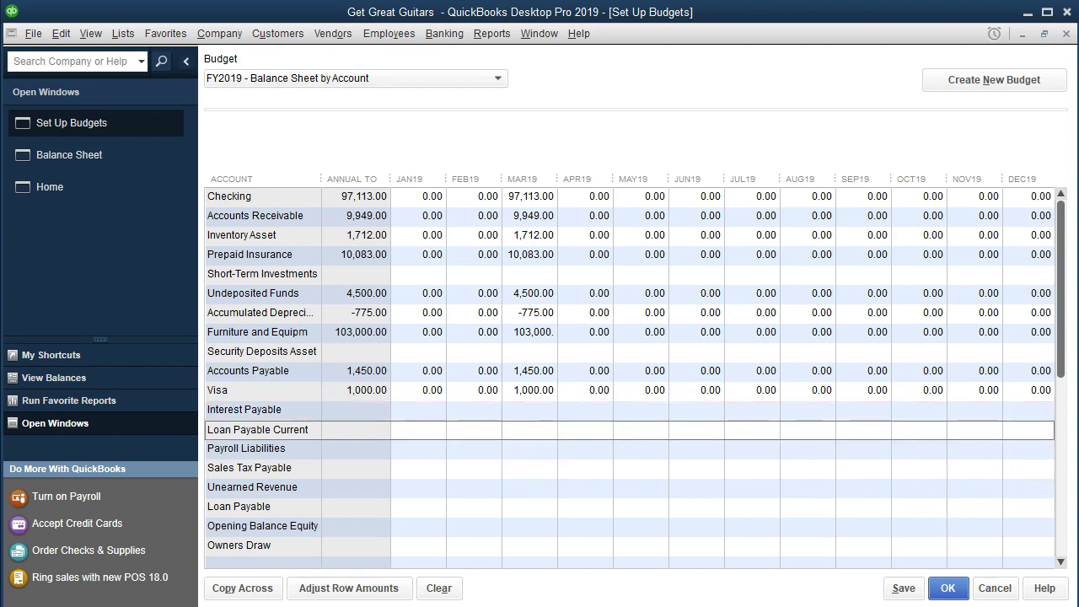
pyautogui.write('1654')
pyautogui.press('Return')
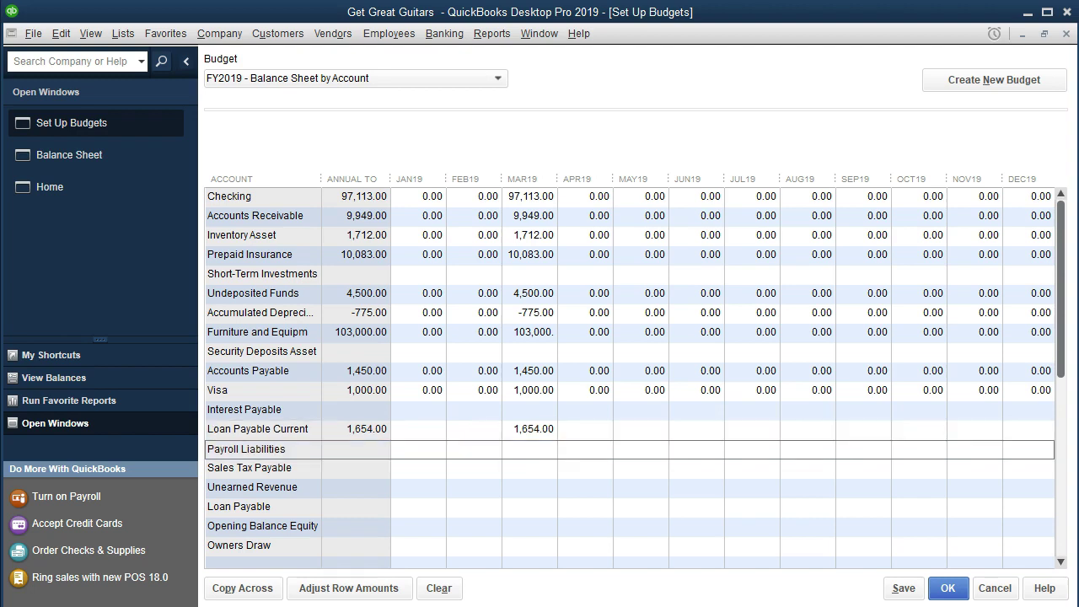
# Enter March 2019 budget amounts of 100 for Sales Tax Payable and 56,769 for Unearned Revenue.
pyautogui.press('Return')
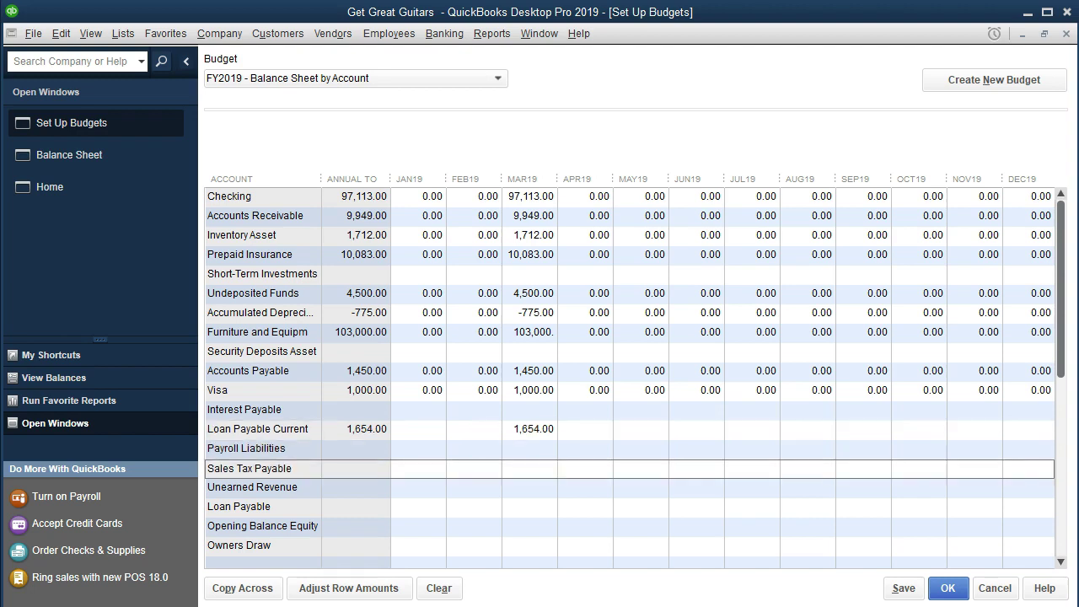
pyautogui.write('100')
pyautogui.press('Return')
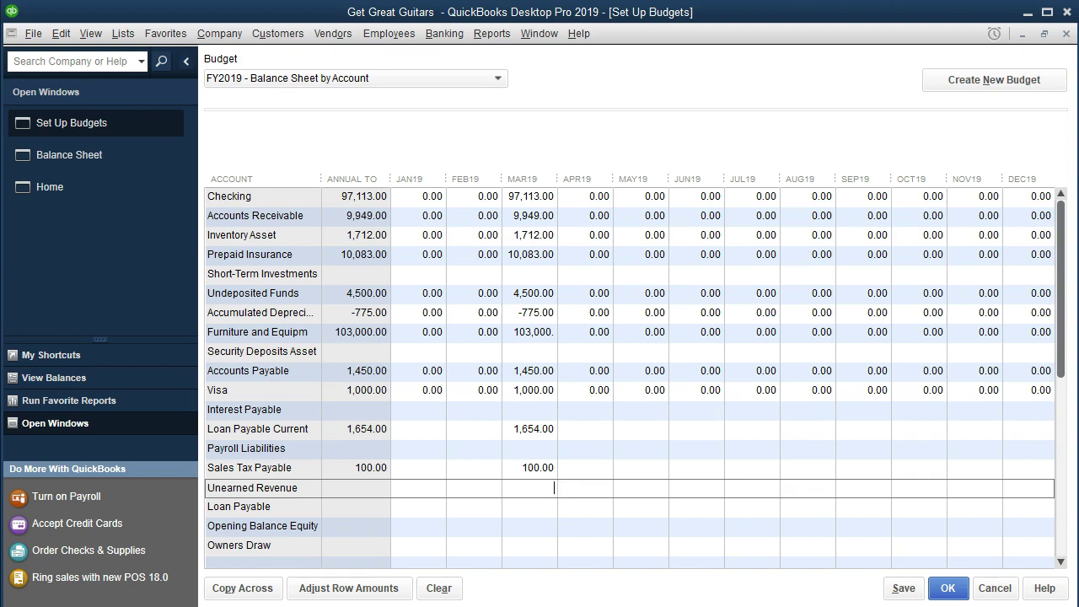
pyautogui.write('56769')
pyautogui.press('Return')
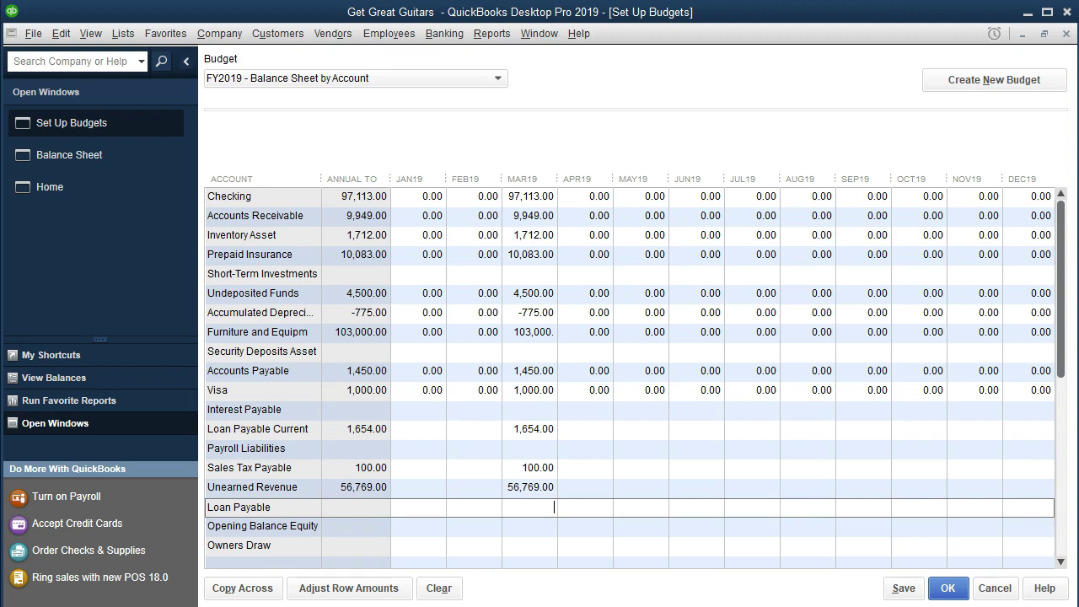
# Leave Loan Payable and Opening Balance Equity blank and budget March 2019 Owners Draw at 100.
pyautogui.press('Return')
pyautogui.press('Return')
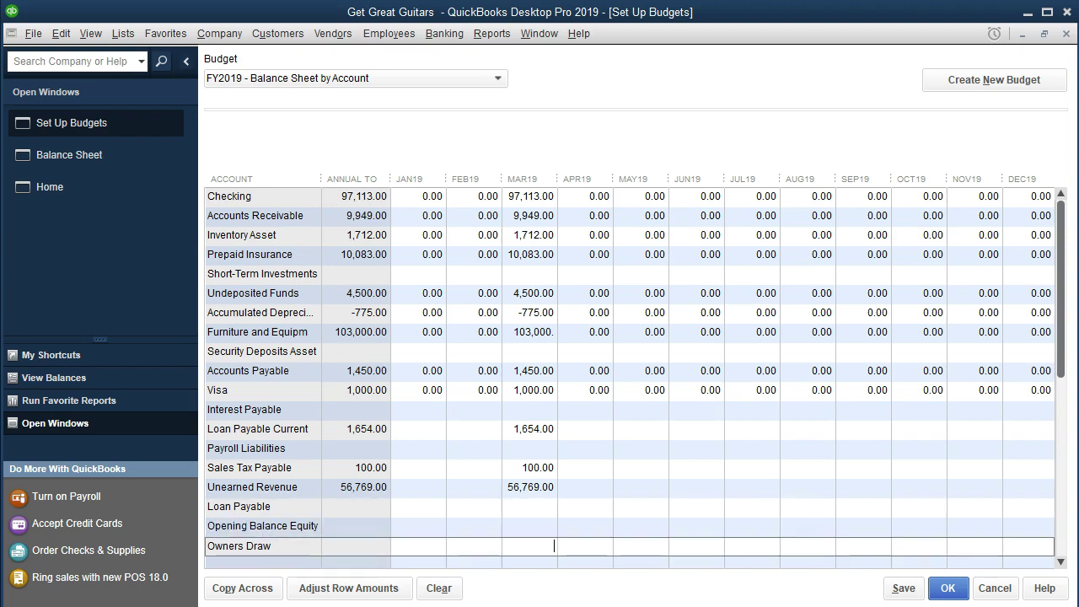
pyautogui.write('100')
pyautogui.press('Up')
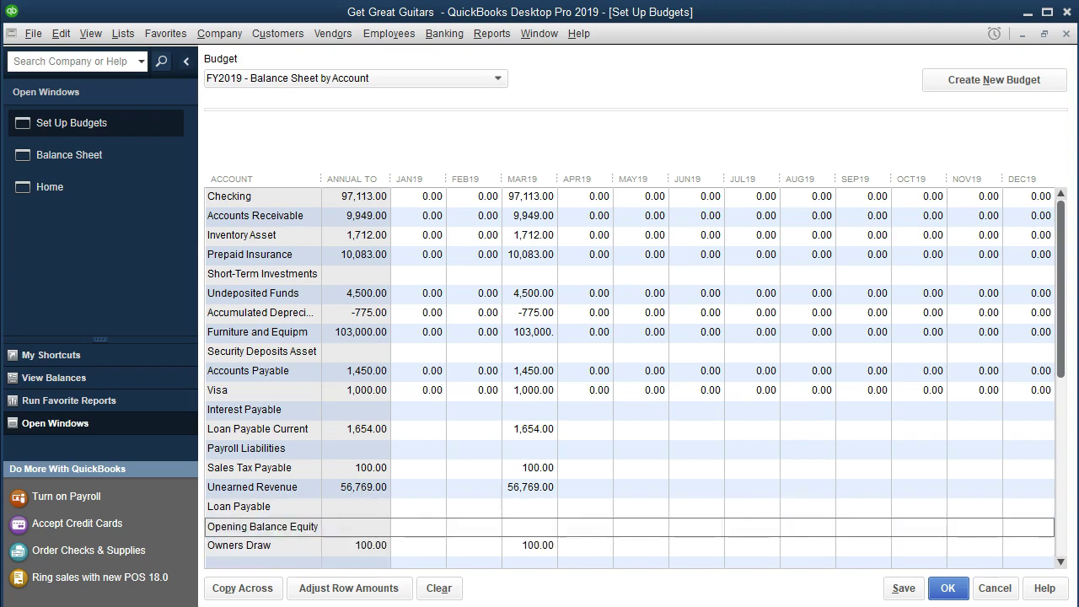
# Correct the March 2019 Unearned Revenue budget to 5,676, and save and close the budget.
pyautogui.scroll(-1, 530, 488)
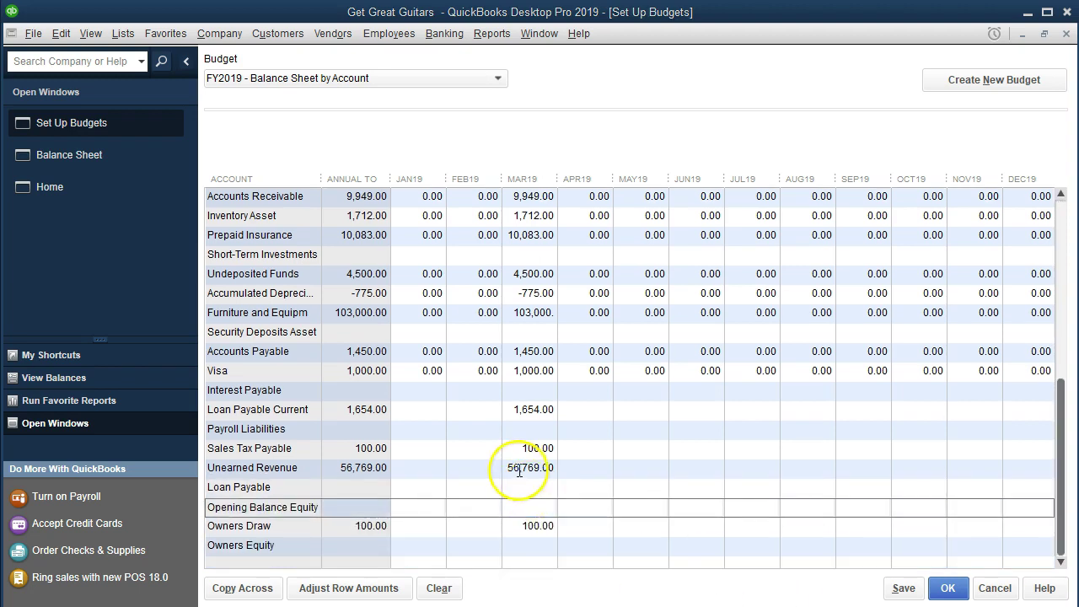
pyautogui.doubleClick(528, 469)
pyautogui.press('Right')
pyautogui.press('Right')
pyautogui.press('Right')
pyautogui.press('BackSpace')
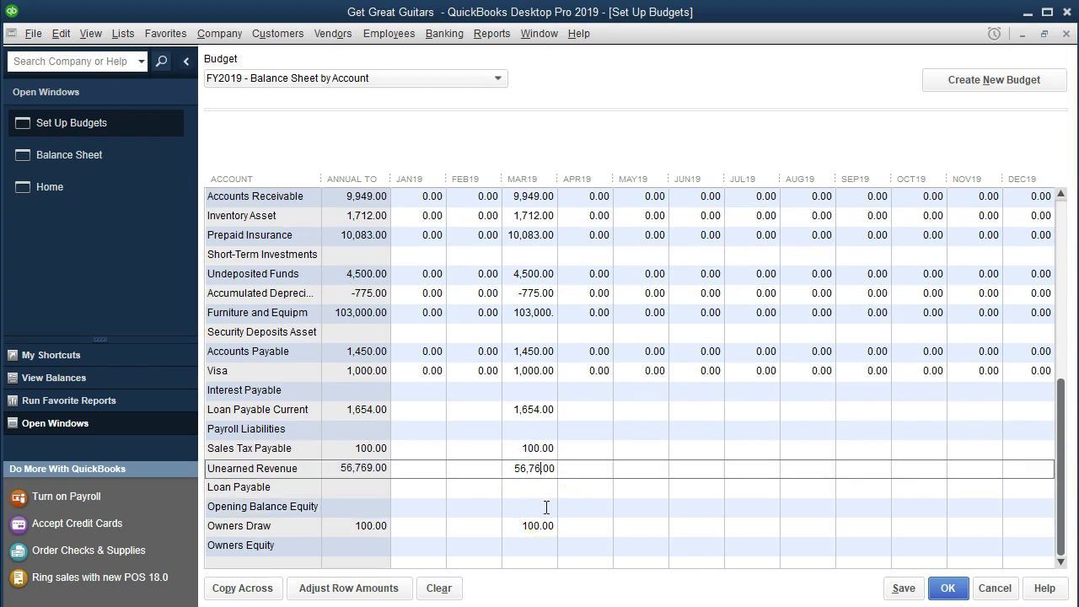
pyautogui.click(536, 502)
pyautogui.click(518, 463)
pyautogui.click(510, 468)
pyautogui.click(903, 589)
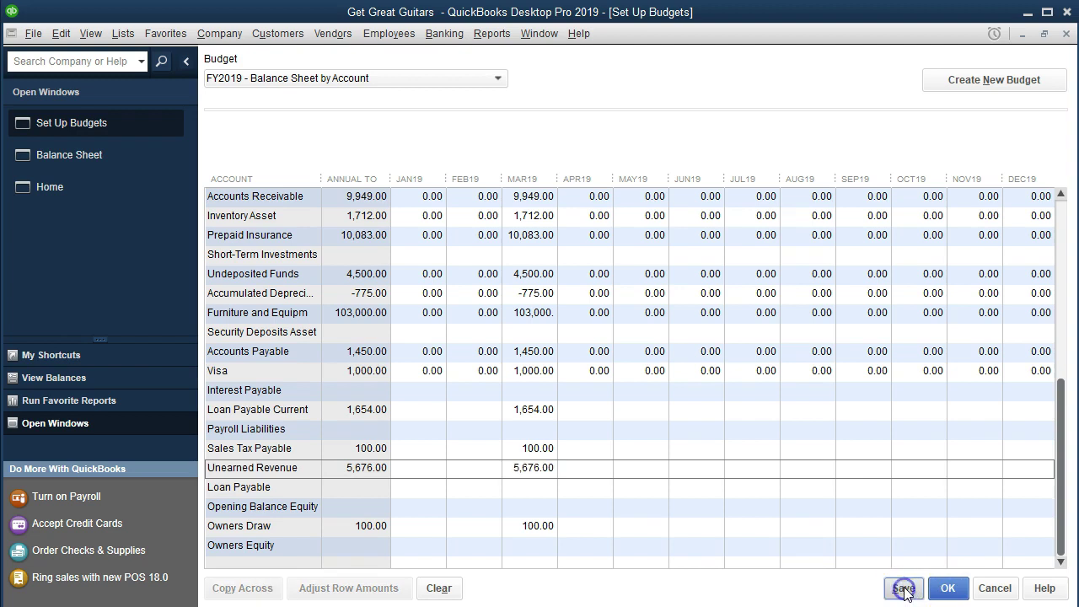
pyautogui.click(947, 590)
pyautogui.click(851, 539)
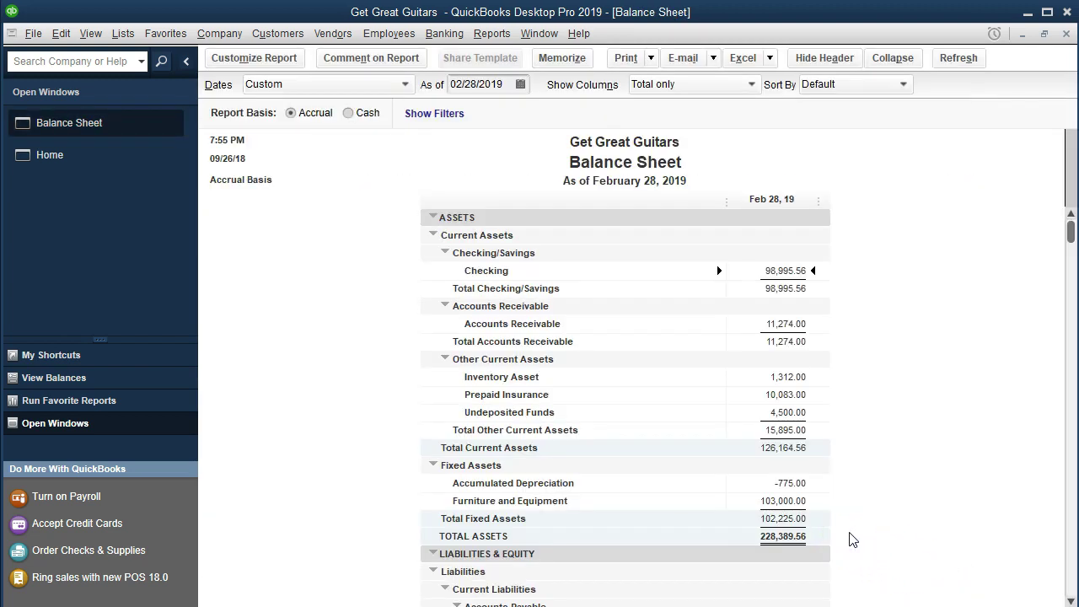
# Generate a Budget Overview report from the FY2019 - Balance Sheet by Account budget.
pyautogui.click(492, 32)
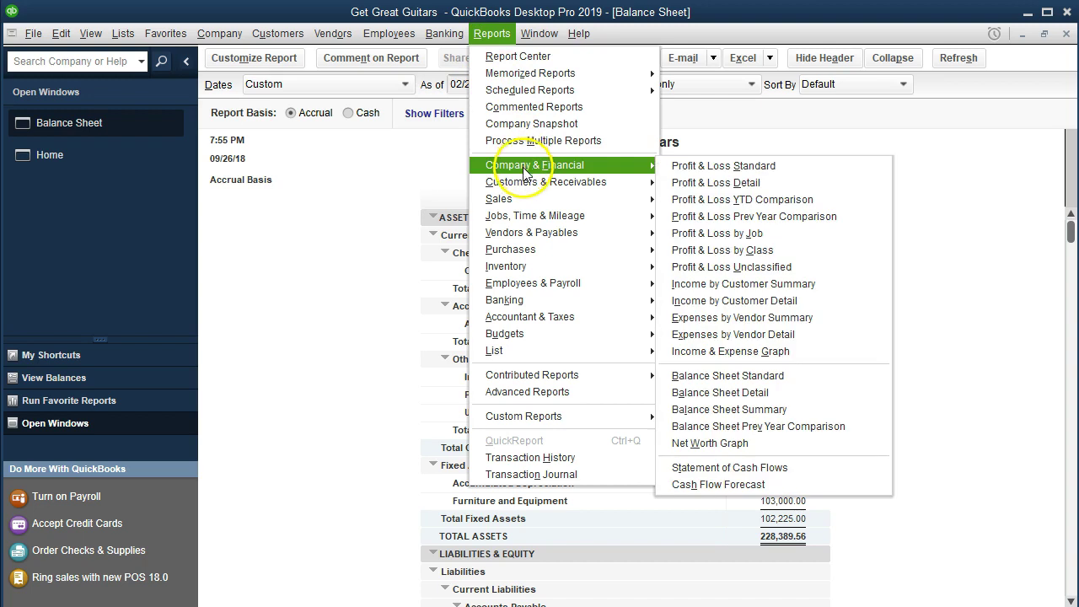
pyautogui.moveTo(544, 335)
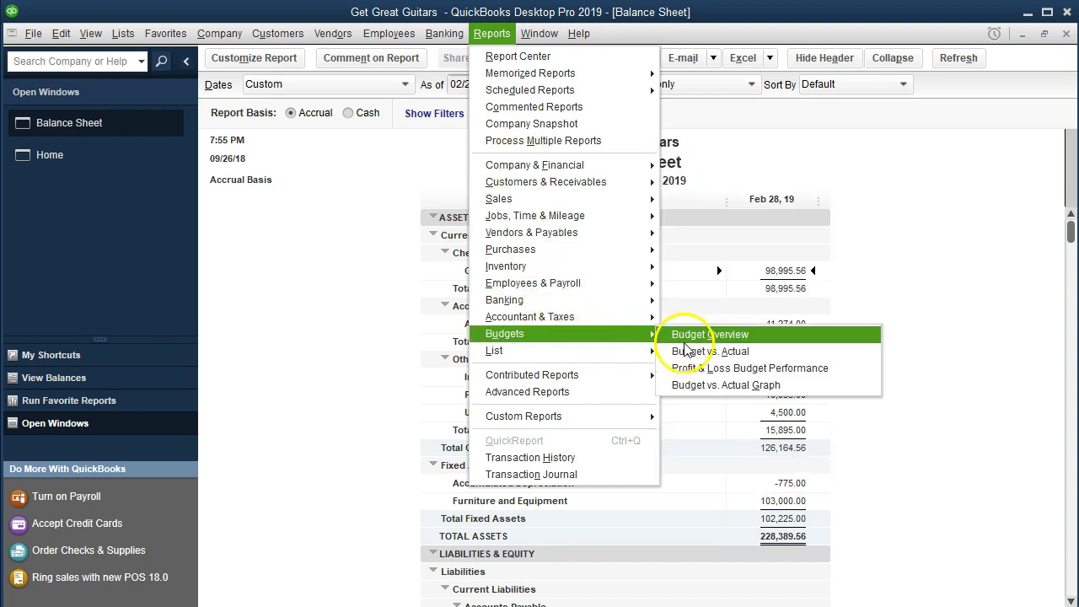
pyautogui.click(778, 343)
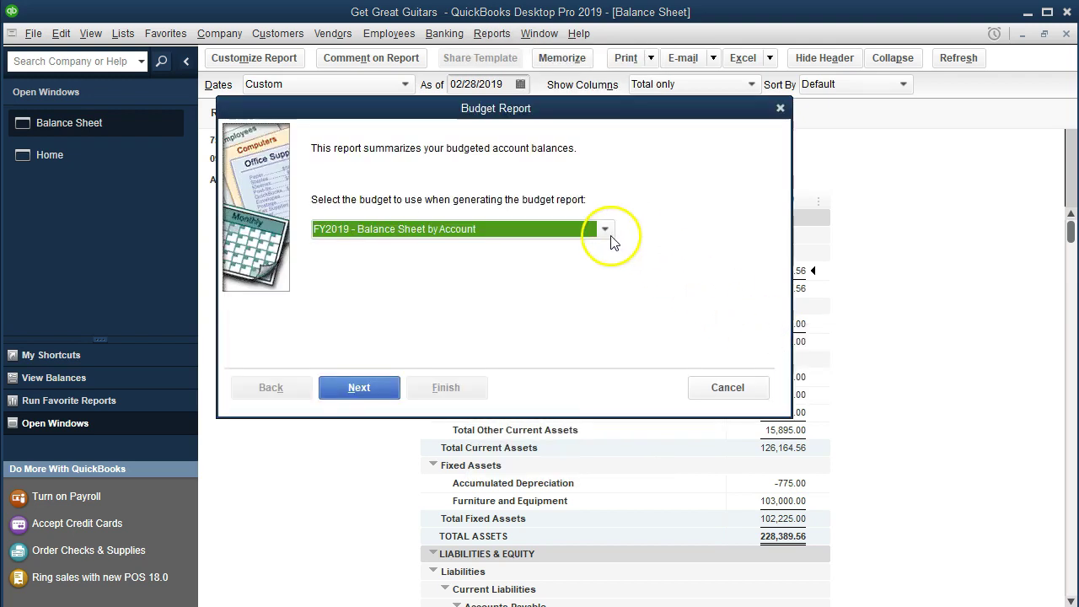
pyautogui.click(604, 230)
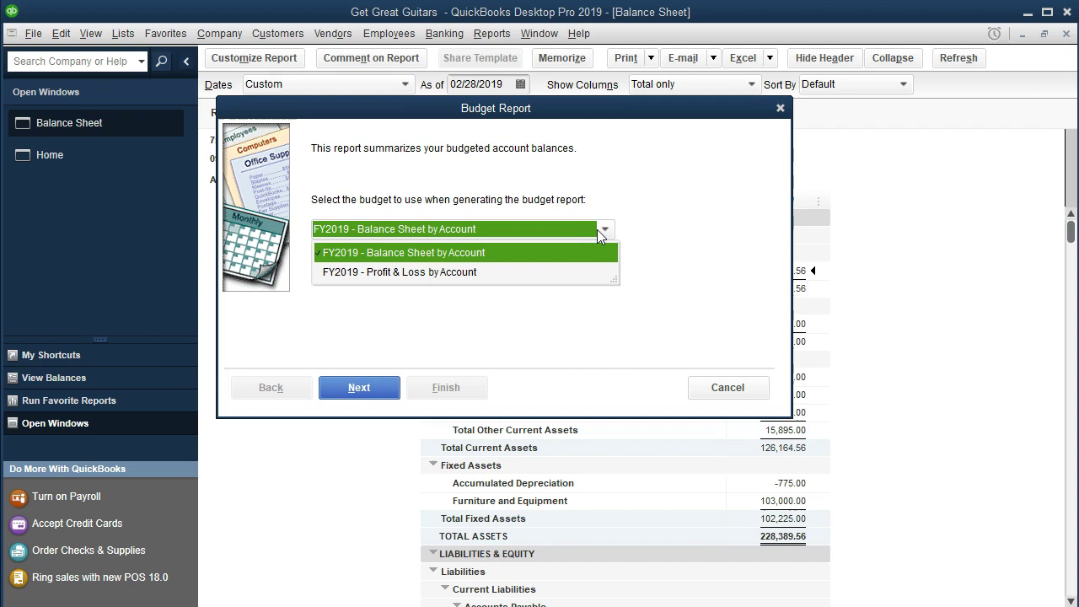
pyautogui.click(599, 232)
pyautogui.click(384, 392)
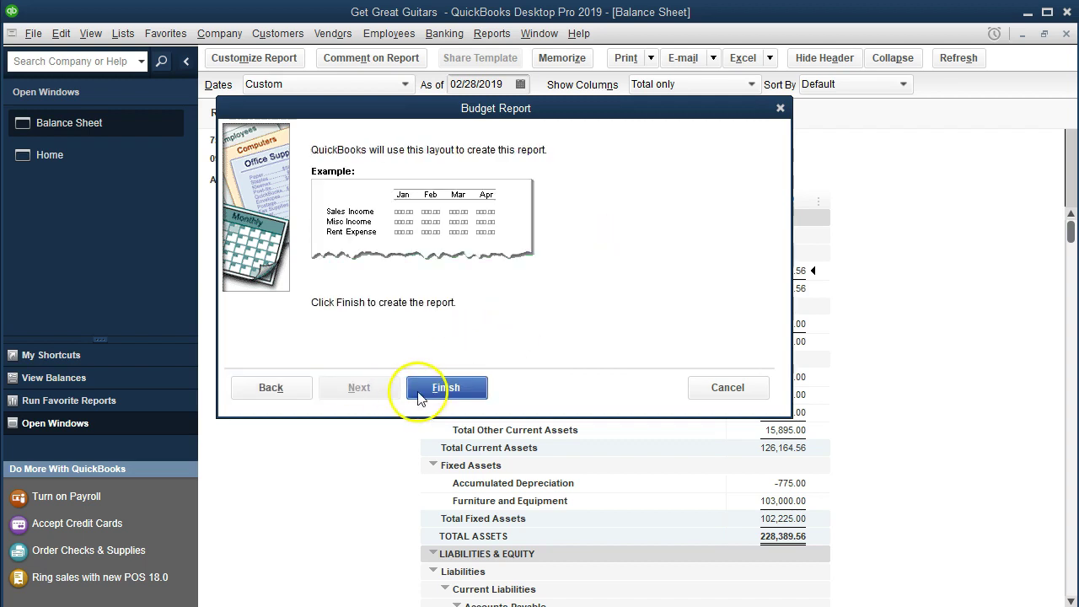
pyautogui.click(420, 397)
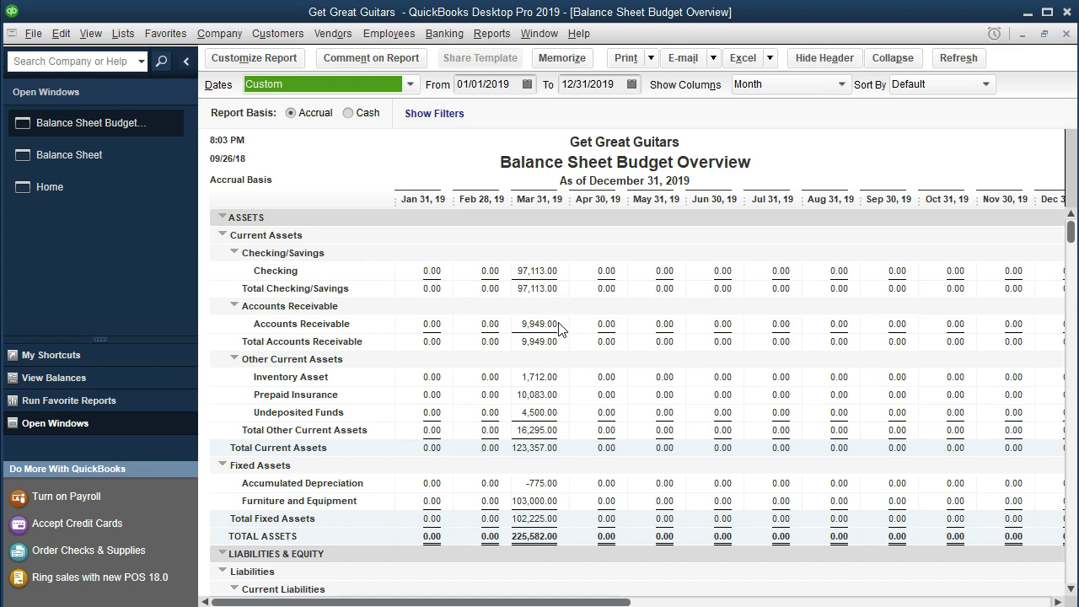
# Set the budget overview report's date range from 03/31/2019 to 03/31/2019.
pyautogui.press('Tab')
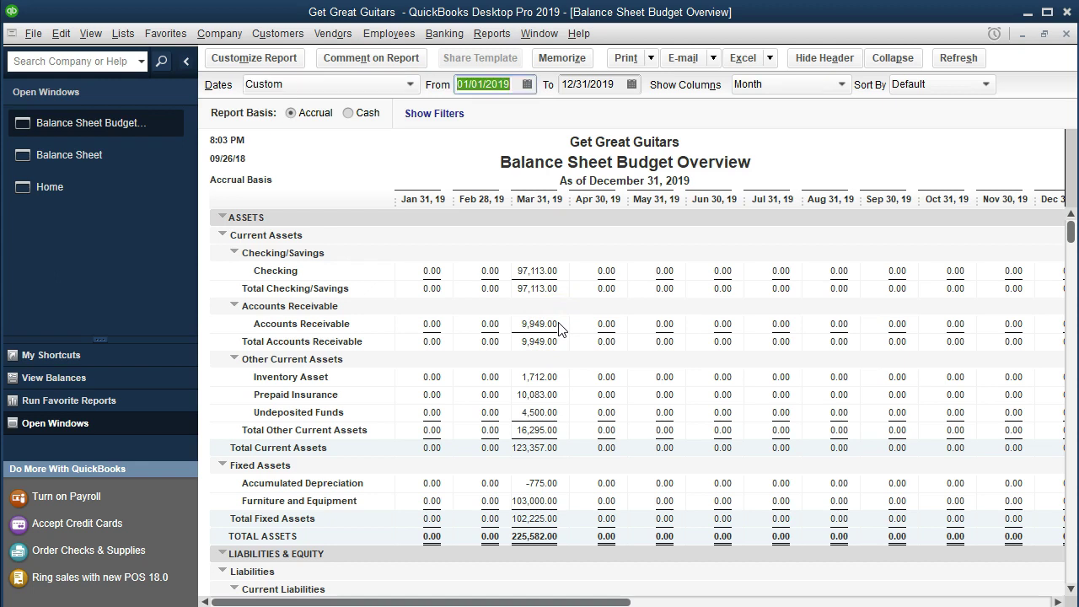
pyautogui.write('03')
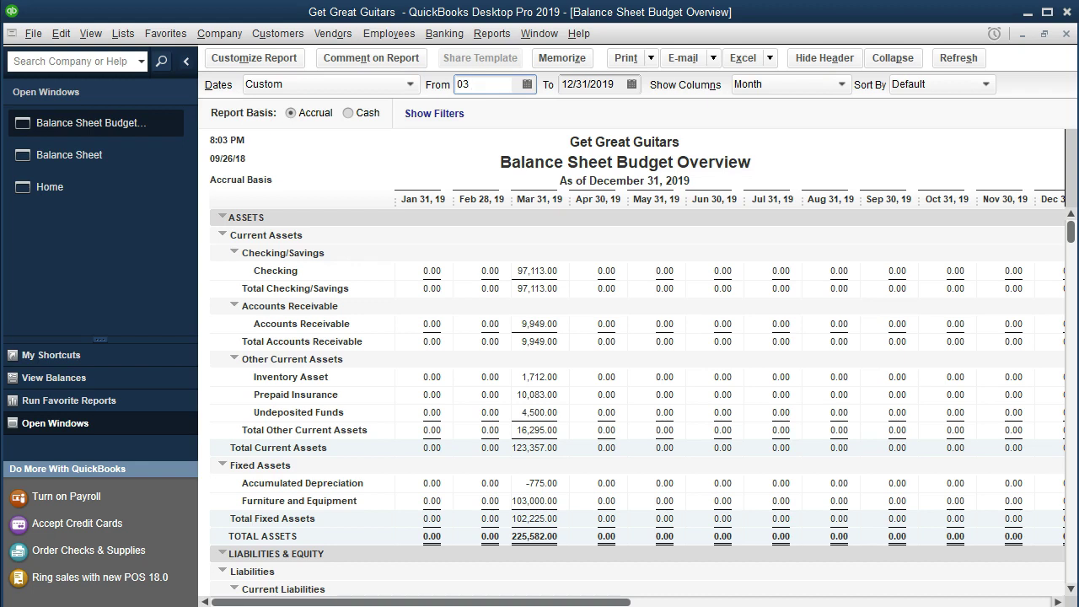
pyautogui.write('/31/2019')
pyautogui.press('Tab')
pyautogui.write('0')
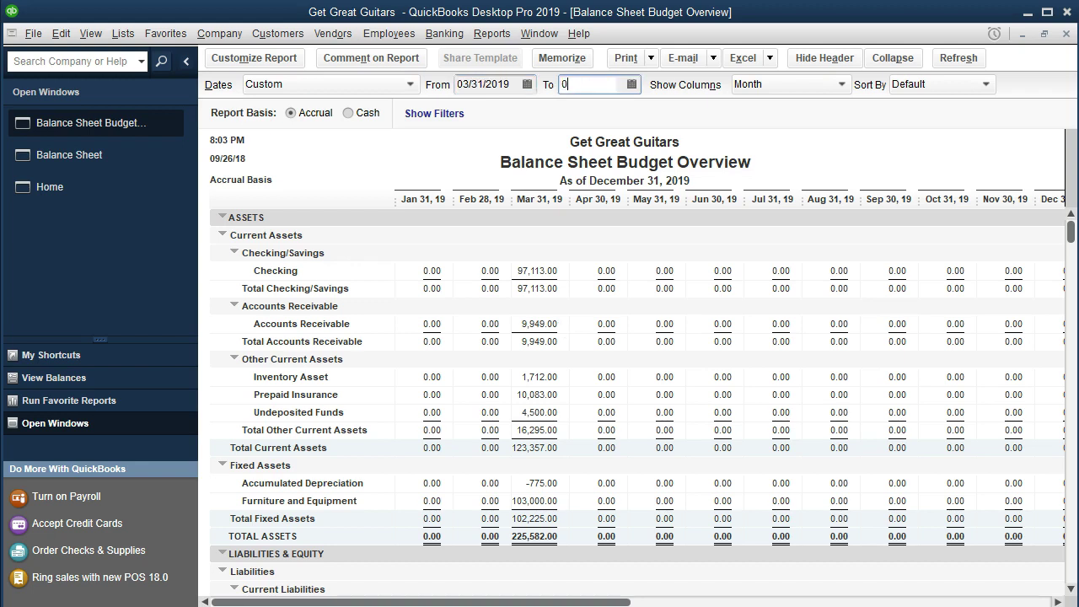
pyautogui.write('3/31/2019')
pyautogui.press('Tab')
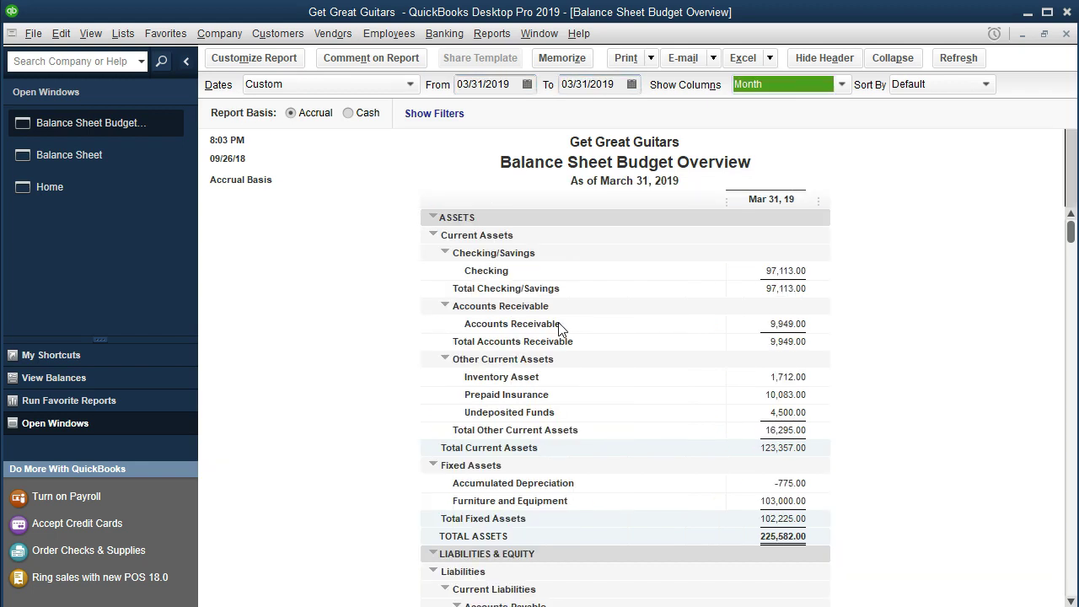
# Check the report's liabilities and equity, and export it to Excel as a new worksheet in a new workbook.
pyautogui.scroll(-5, 601, 341)
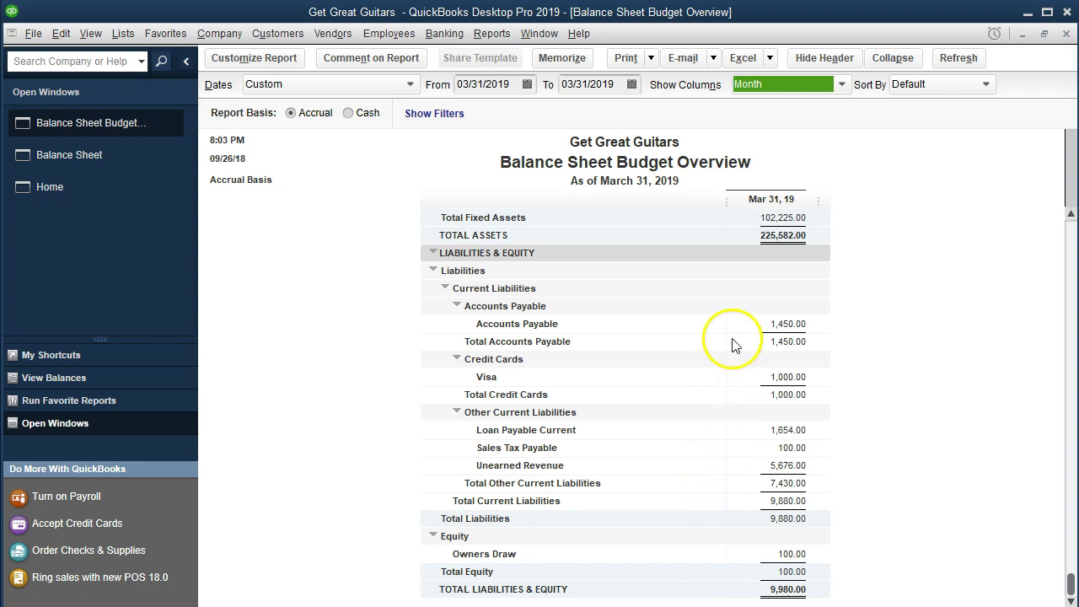
pyautogui.click(770, 59)
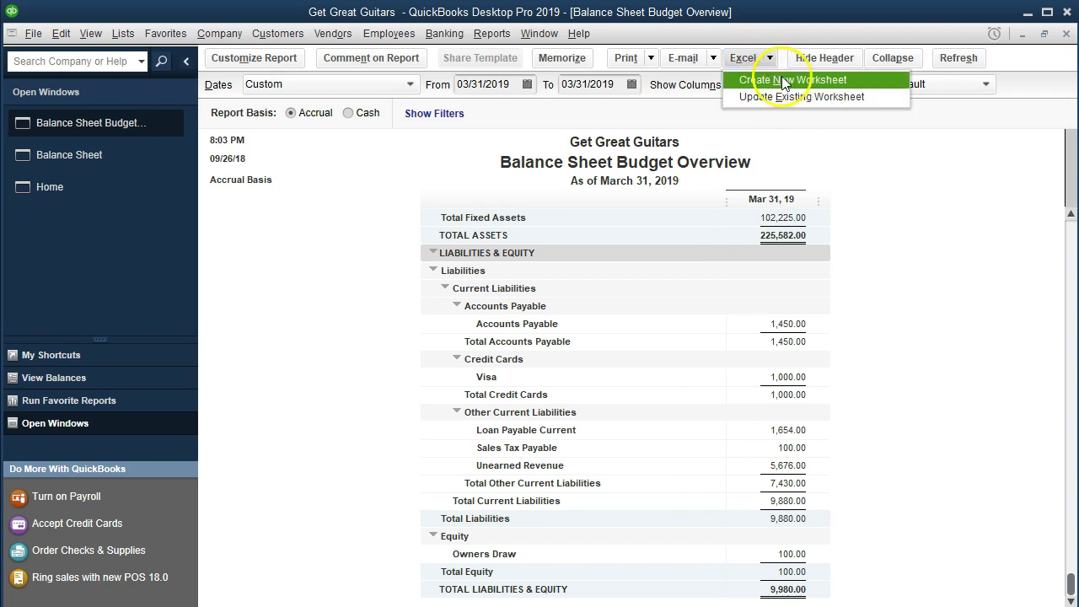
pyautogui.click(781, 81)
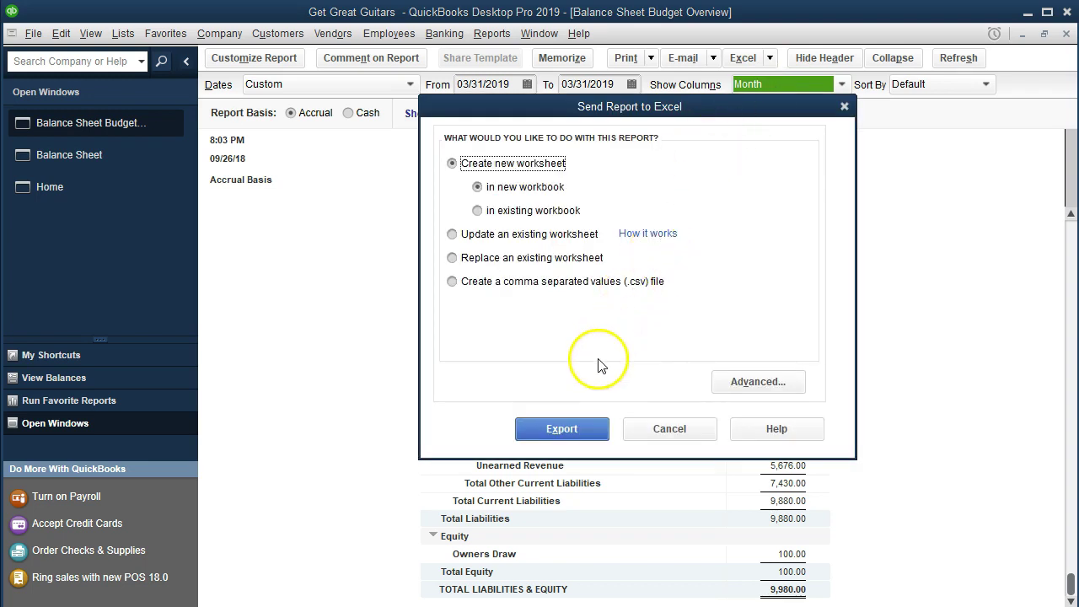
pyautogui.click(574, 428)
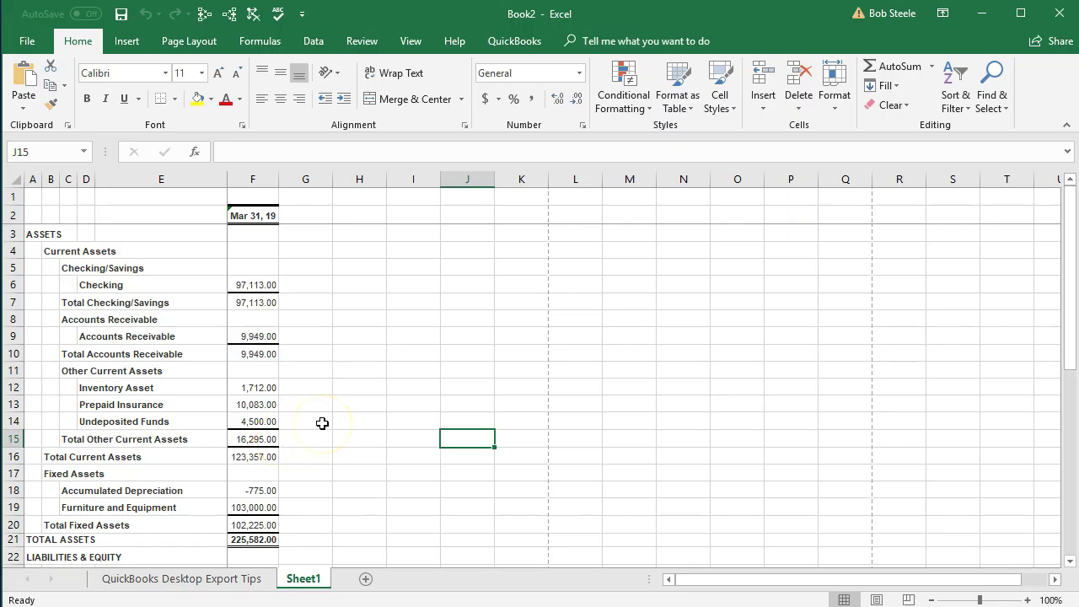
# Remove the window split from the exported Excel worksheet and look over its liabilities and equity rows.
pyautogui.scroll(-1, 322, 423)
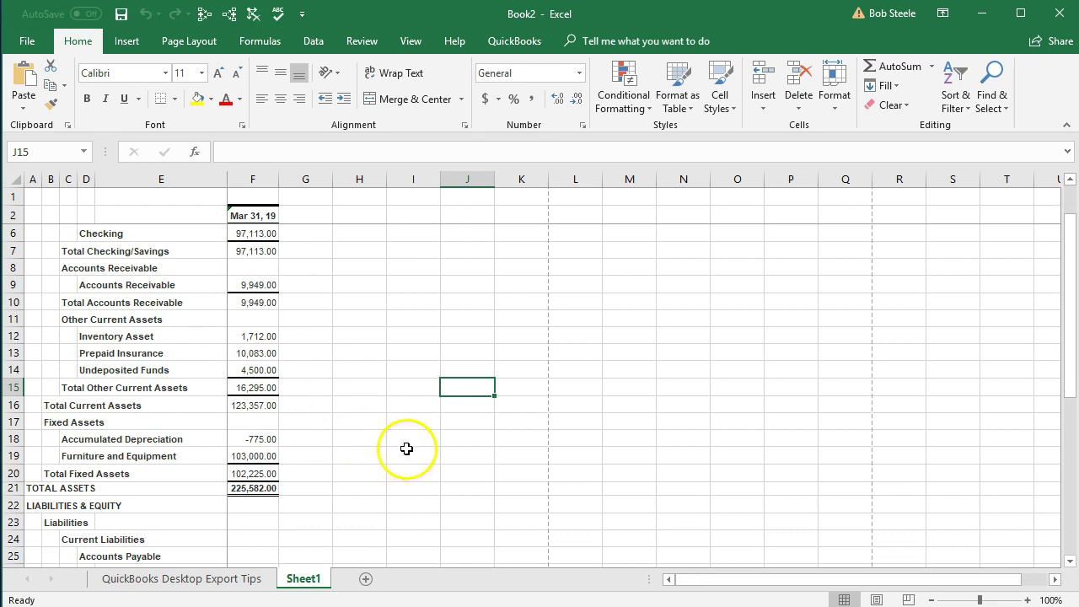
pyautogui.scroll(1, 404, 446)
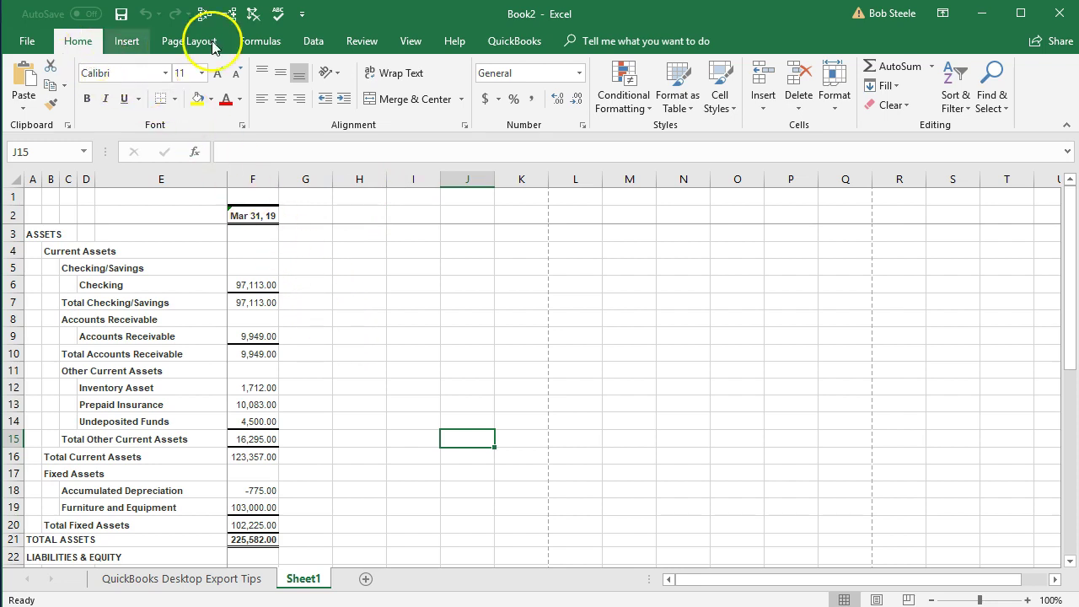
pyautogui.click(409, 40)
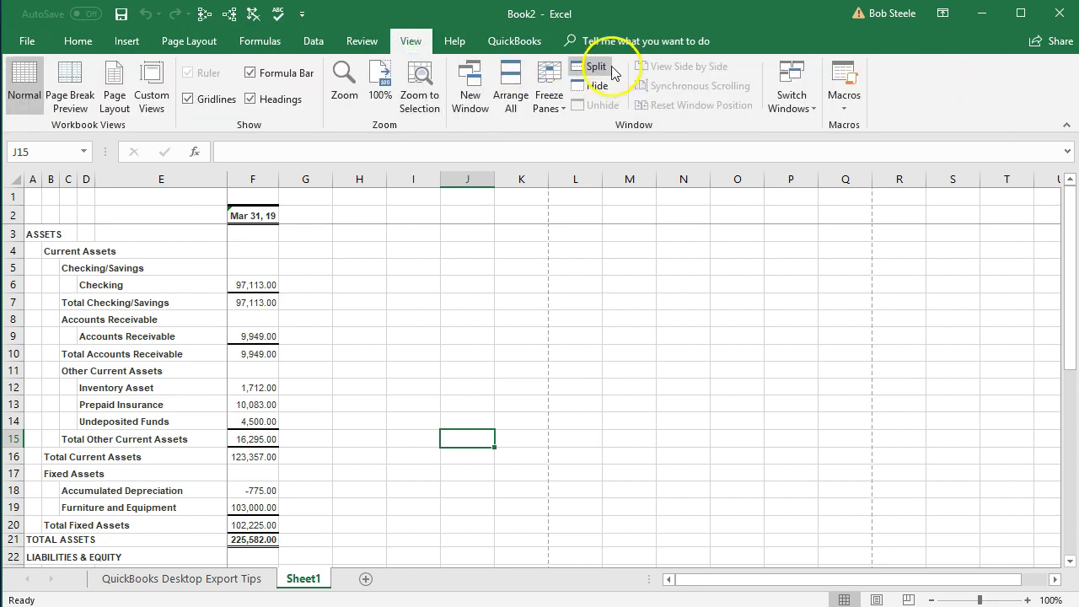
pyautogui.click(579, 71)
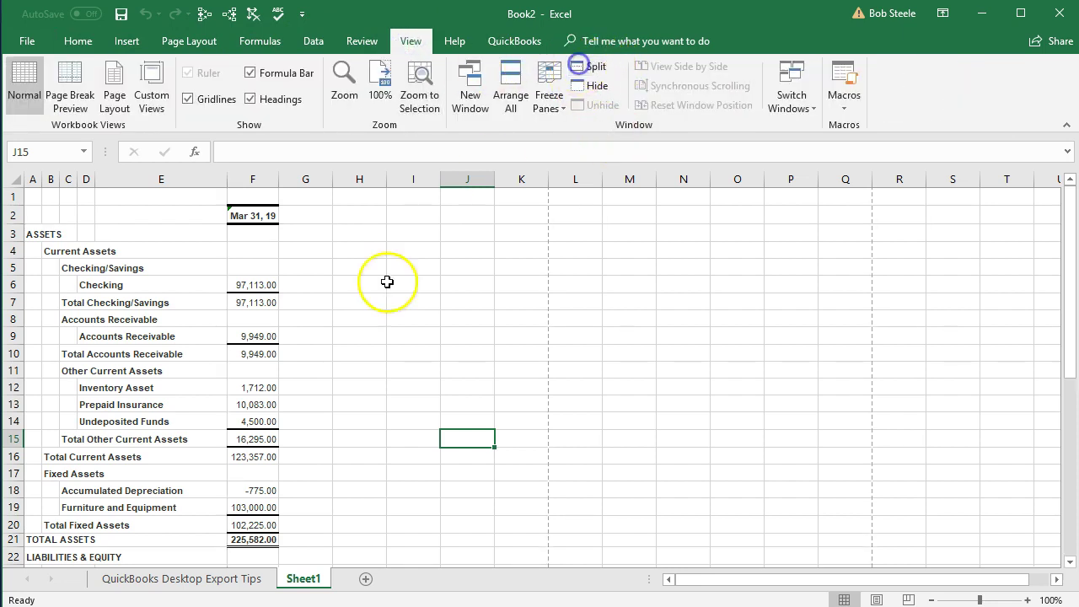
pyautogui.click(342, 350)
pyautogui.scroll(-6, 341, 352)
pyautogui.scroll(-4, 341, 351)
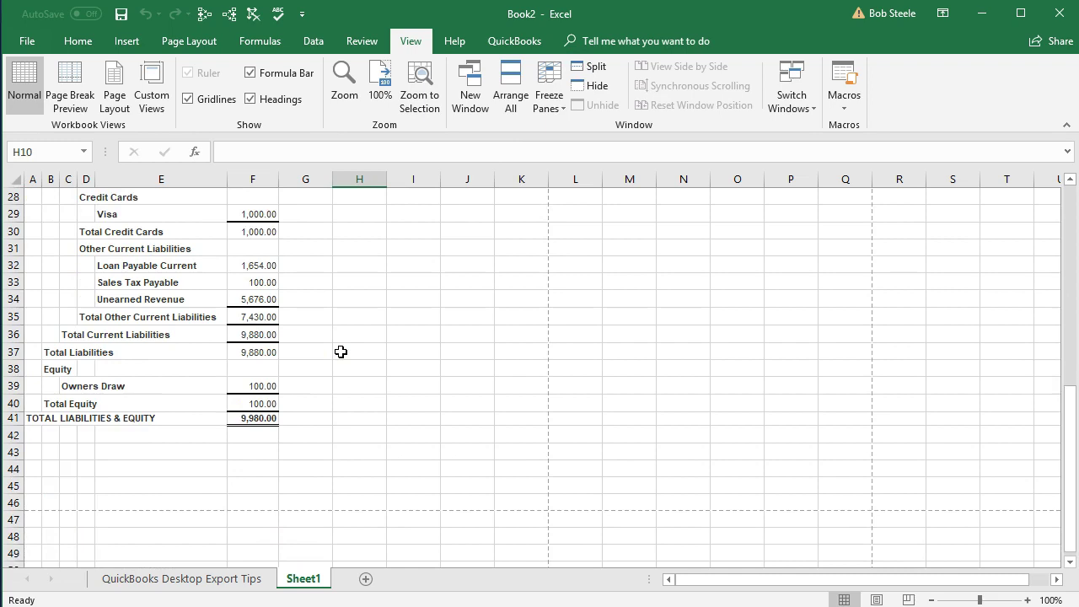
pyautogui.scroll(2, 283, 413)
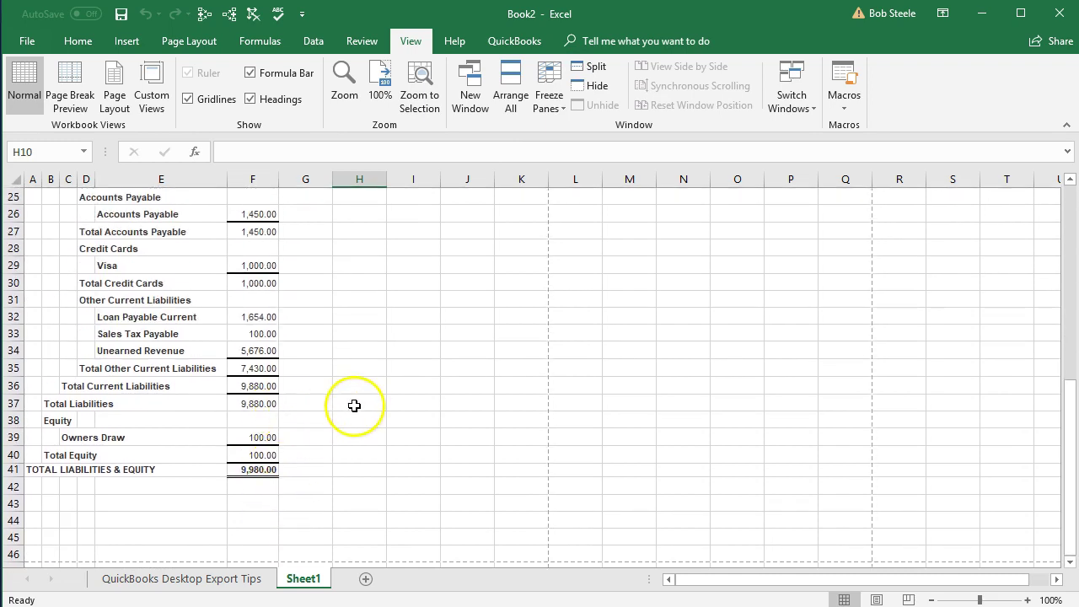
# Enter a formula in cell H41, beside total liabilities and equity, that references total assets in F21.
pyautogui.scroll(3, 358, 404)
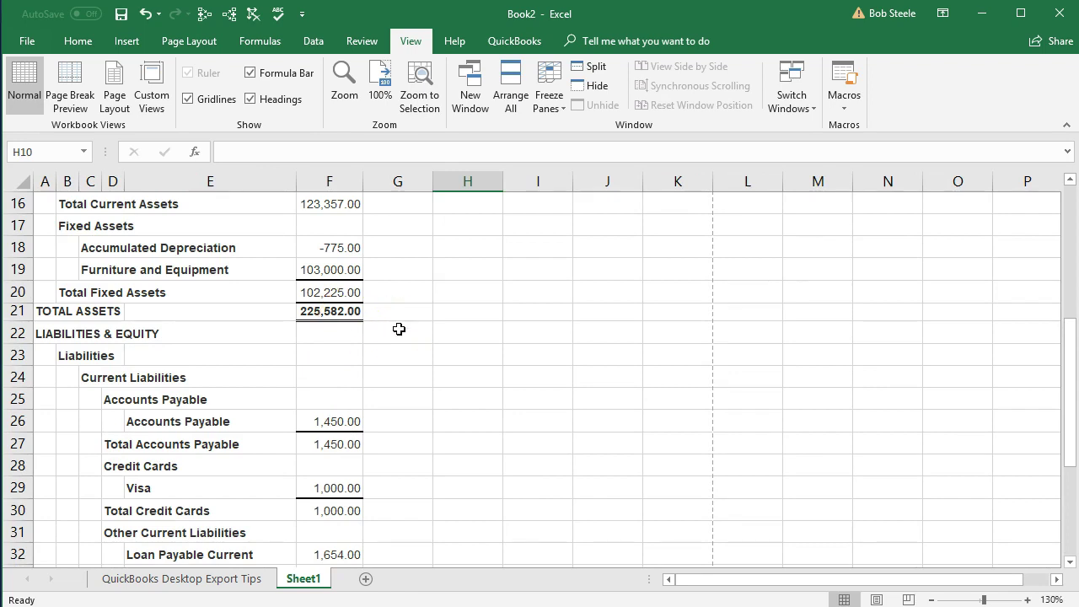
pyautogui.scroll(-5, 399, 329)
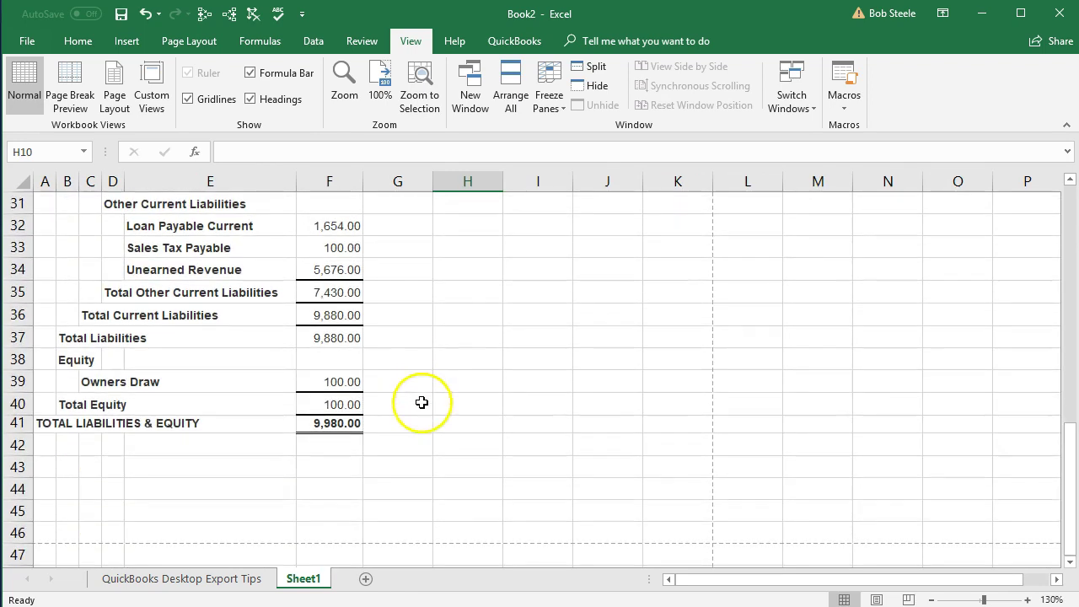
pyautogui.click(448, 424)
pyautogui.write('=')
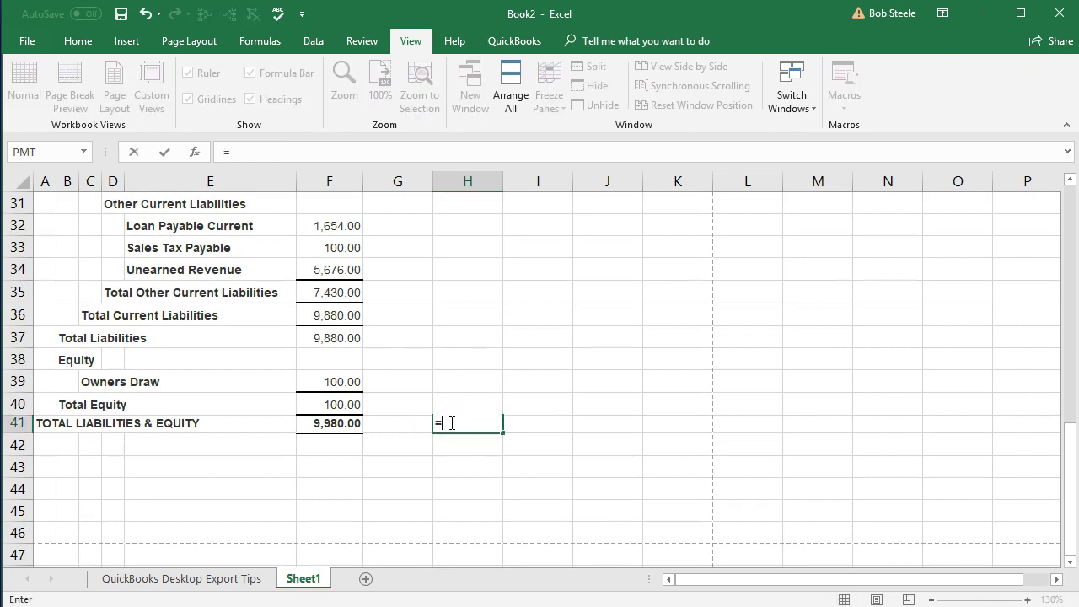
pyautogui.scroll(7, 447, 424)
pyautogui.click(352, 444)
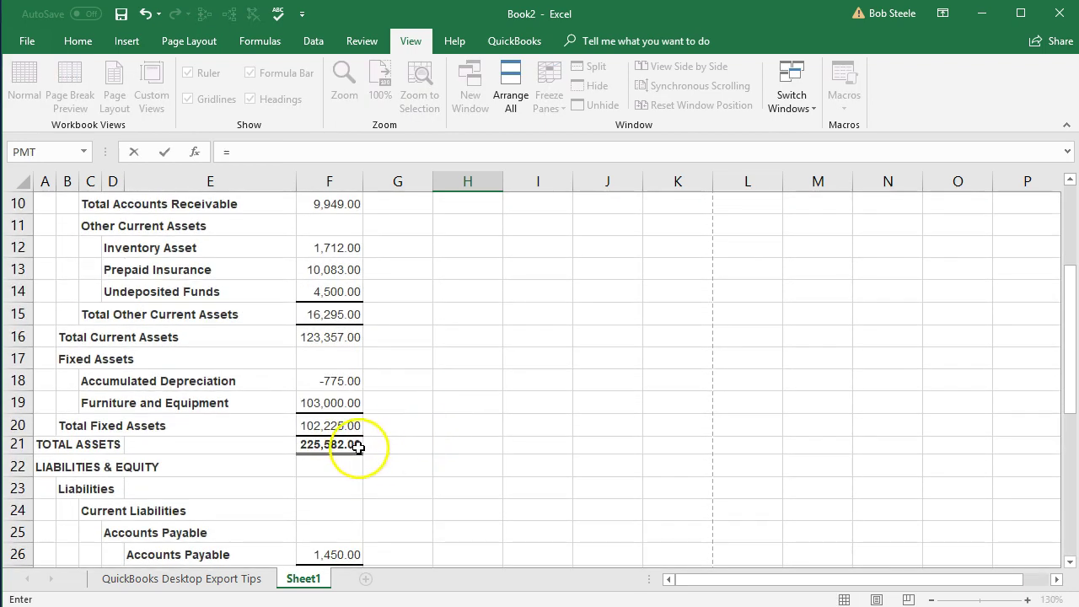
pyautogui.press('Return')
pyautogui.scroll(-1, 349, 447)
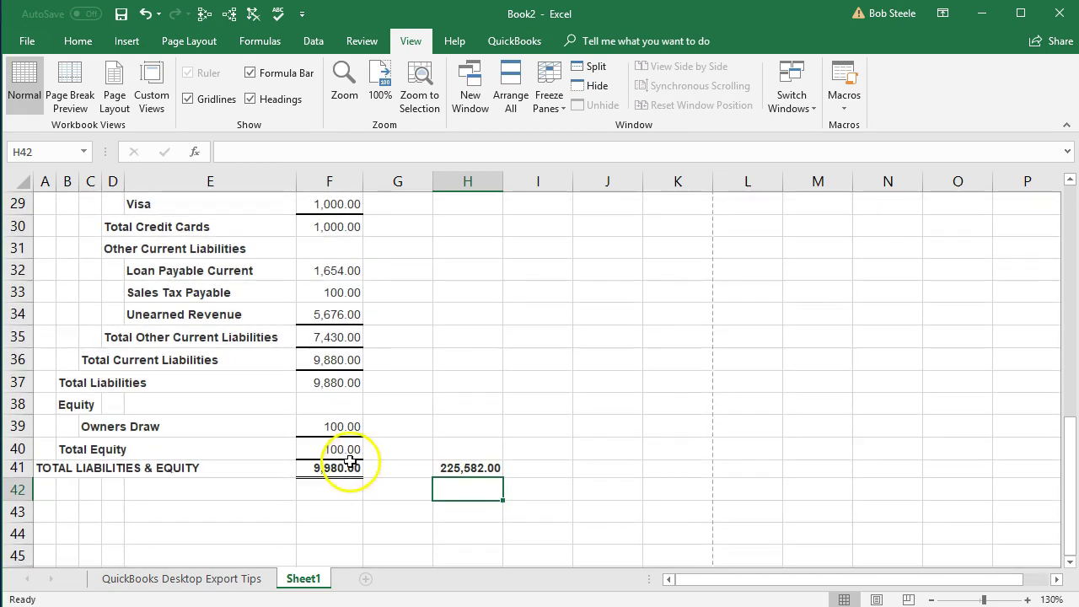
# Check the total liabilities and equity formula, and move the total assets reference from H41 to F43.
pyautogui.click(347, 467)
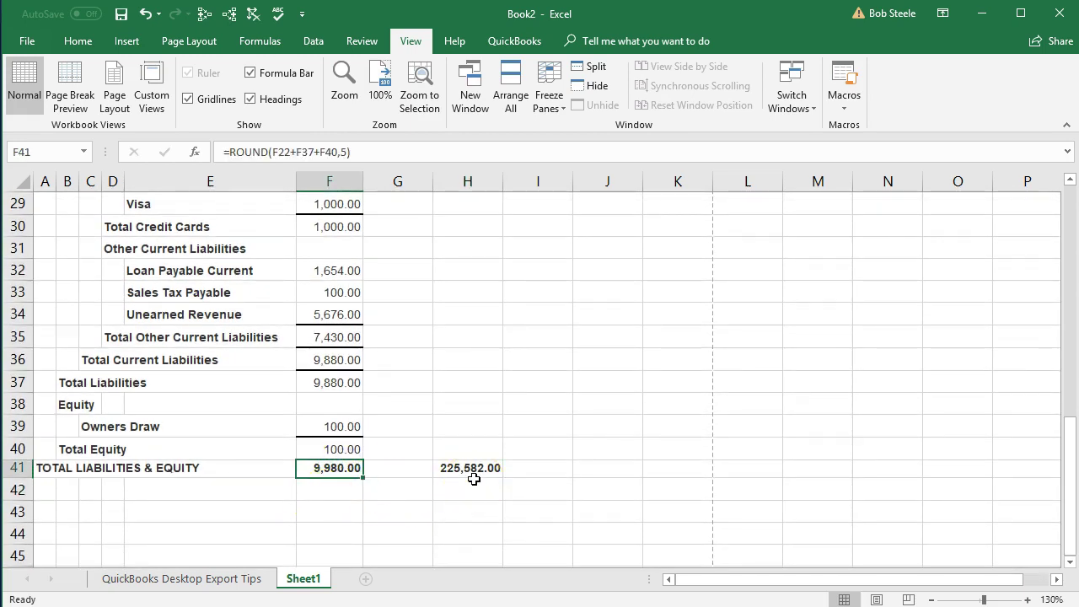
pyautogui.scroll(-1, 474, 479)
pyautogui.click(464, 402)
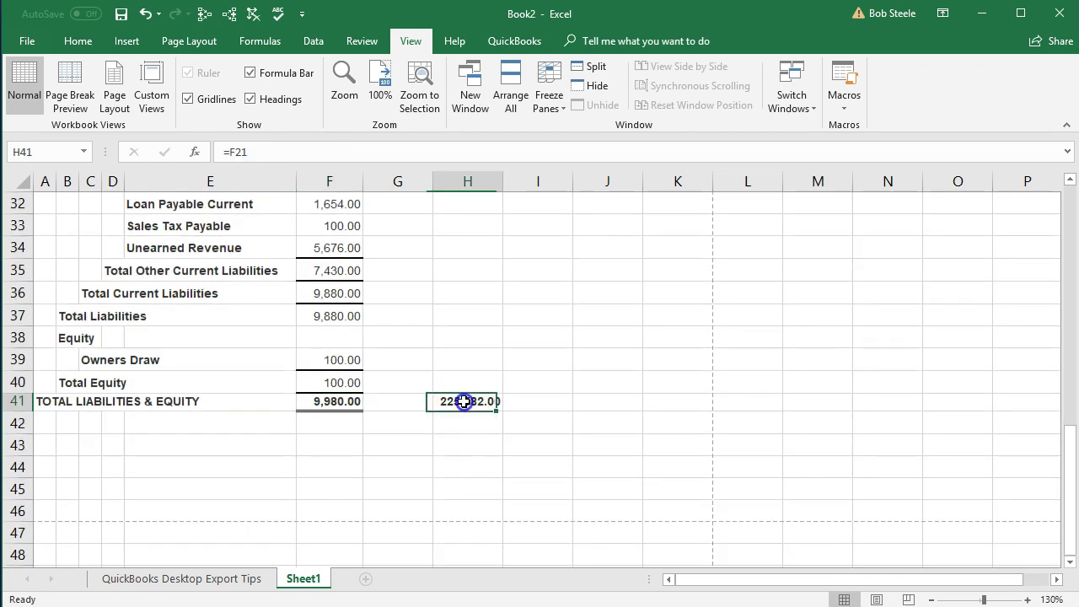
pyautogui.moveTo(464, 414); pyautogui.dragTo(347, 447)
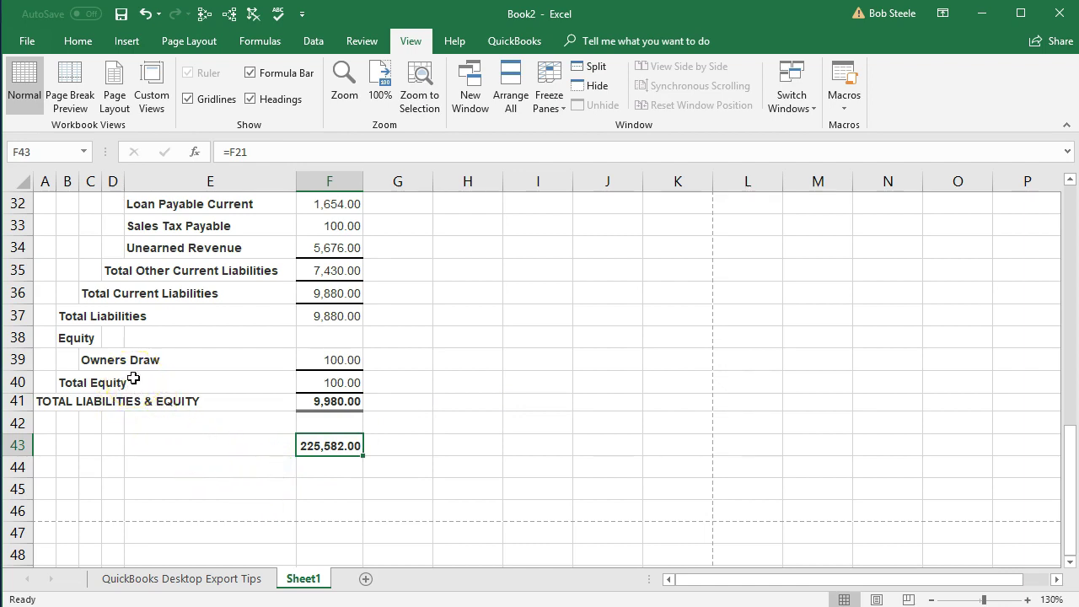
# Calculate total assets minus total liabilities and equity in cell F45 with the formula =F43-F41.
pyautogui.click(319, 468)
pyautogui.press('Down')
pyautogui.write('=')
pyautogui.press('Up')
pyautogui.press('Up')
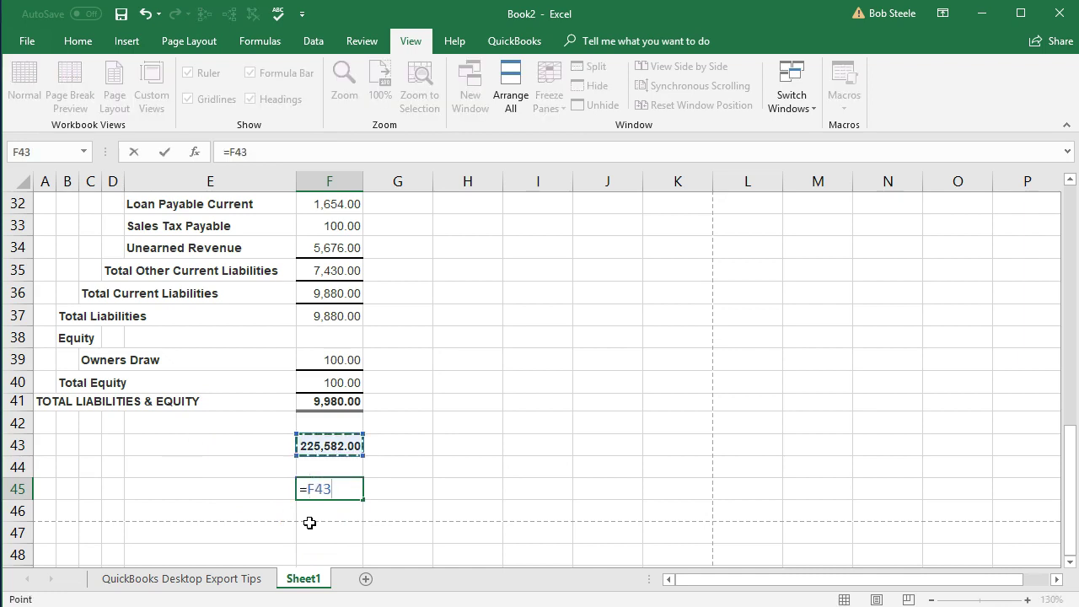
pyautogui.write('-')
pyautogui.press('Up')
pyautogui.press('Up')
pyautogui.press('Up')
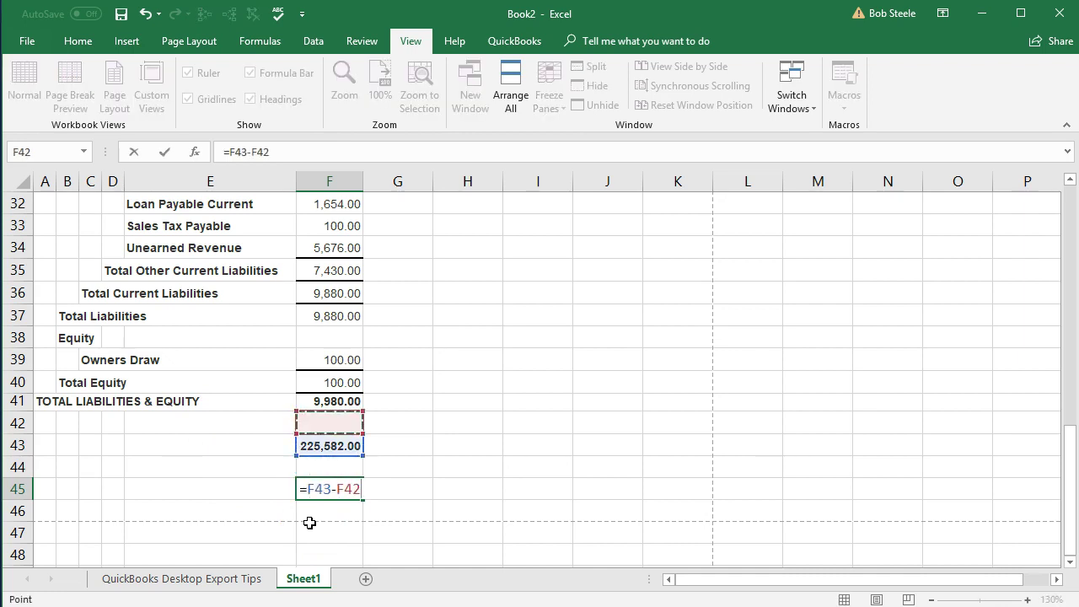
pyautogui.press('Return')
pyautogui.click(335, 488)
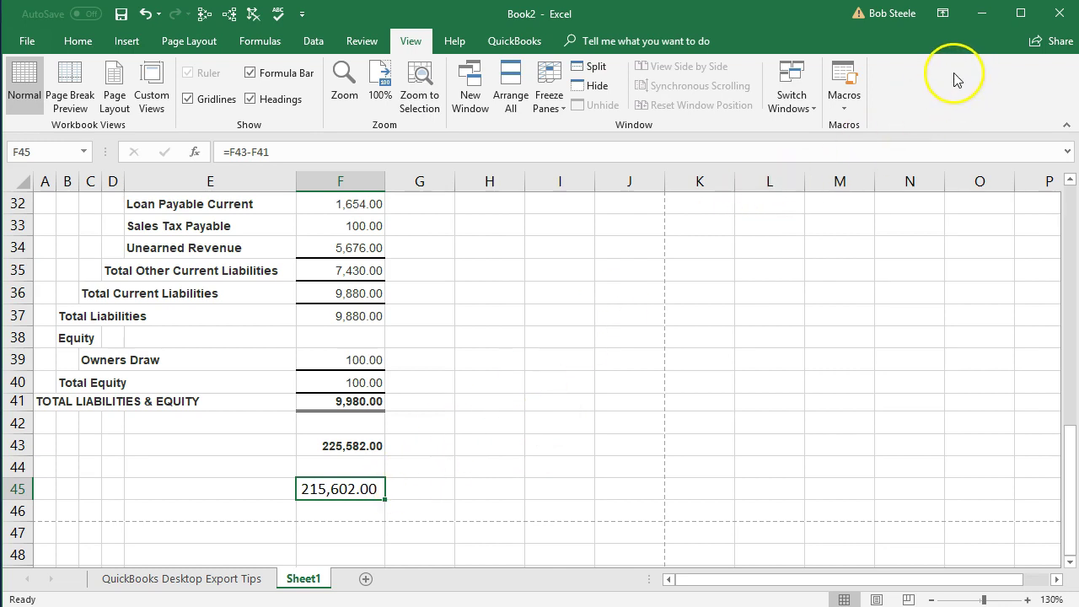
# Switch to QuickBooks and open the FY2019 - Balance Sheet by Account budget for editing at its equity accounts.
pyautogui.click(982, 13)
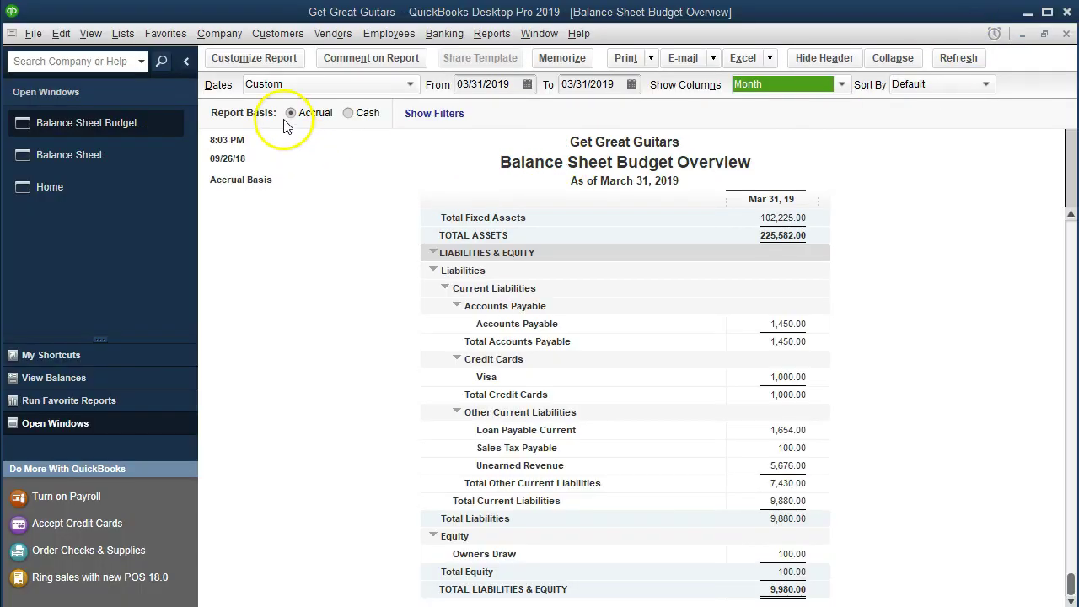
pyautogui.click(226, 33)
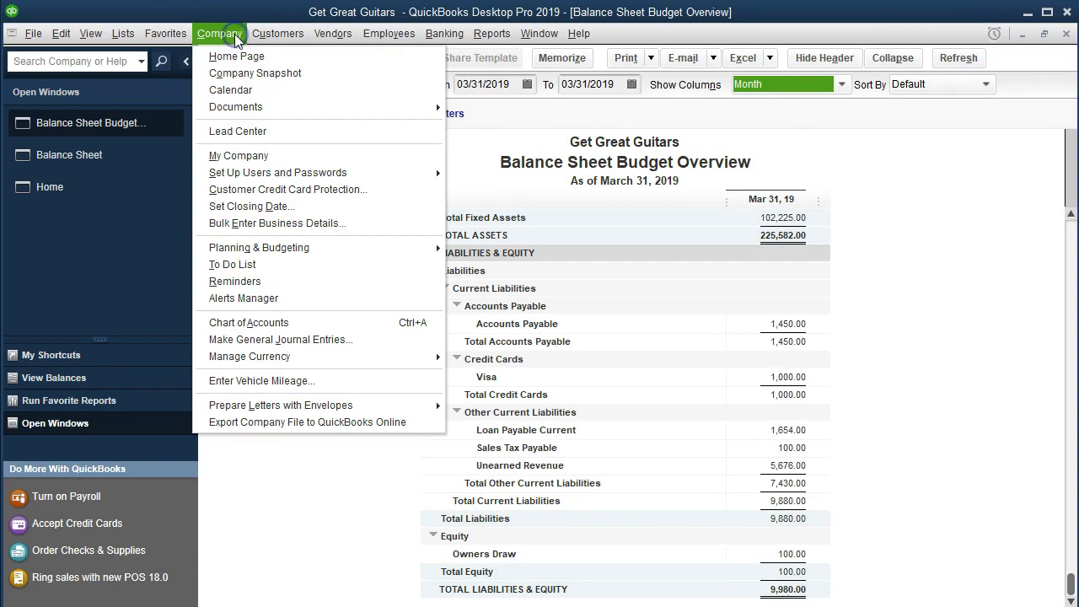
pyautogui.moveTo(271, 187)
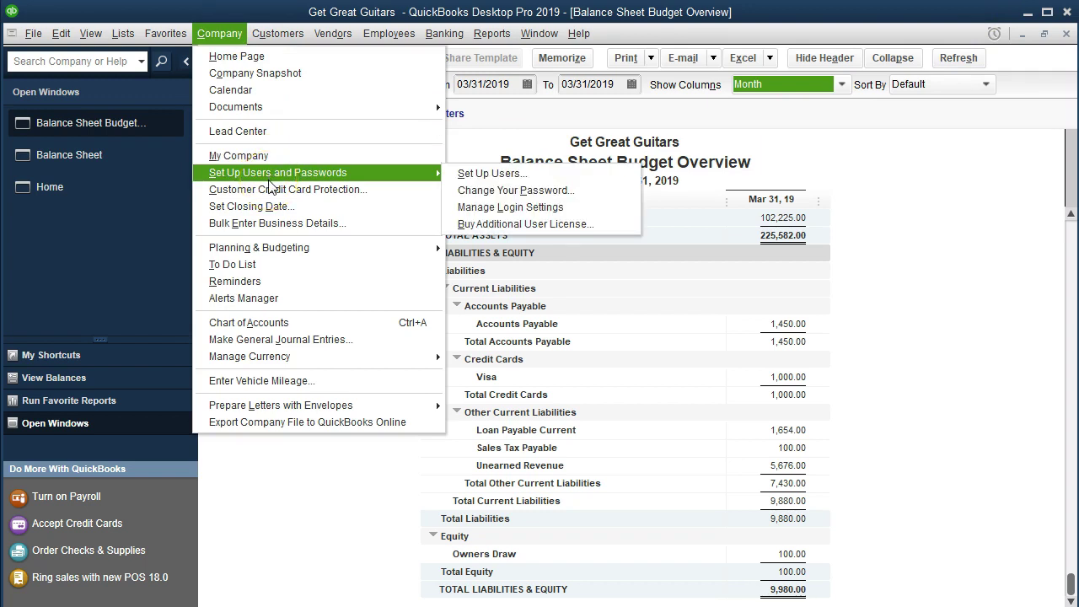
pyautogui.moveTo(425, 248)
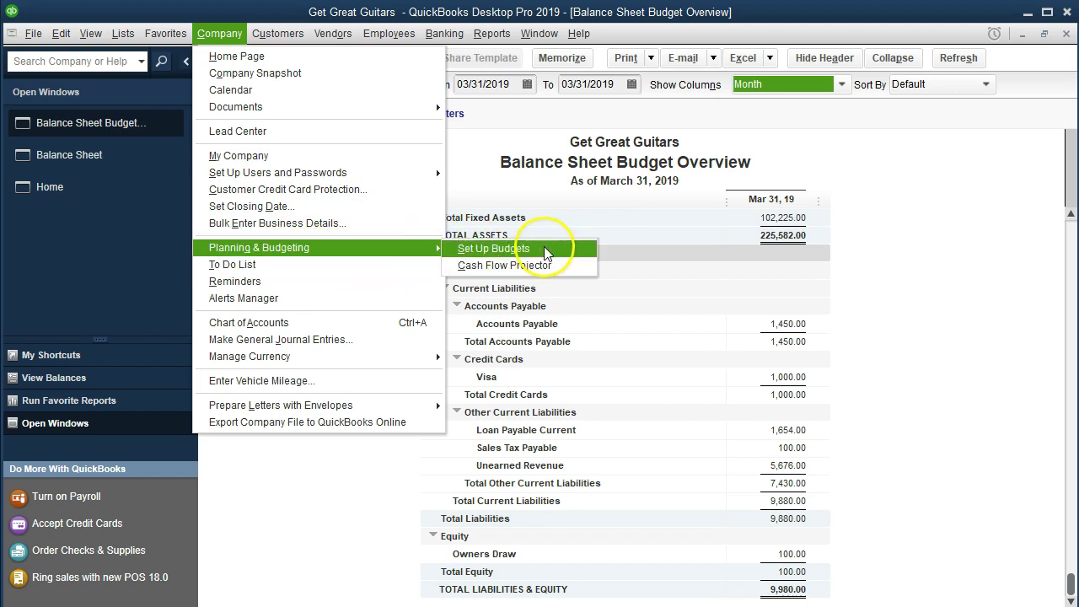
pyautogui.click(494, 249)
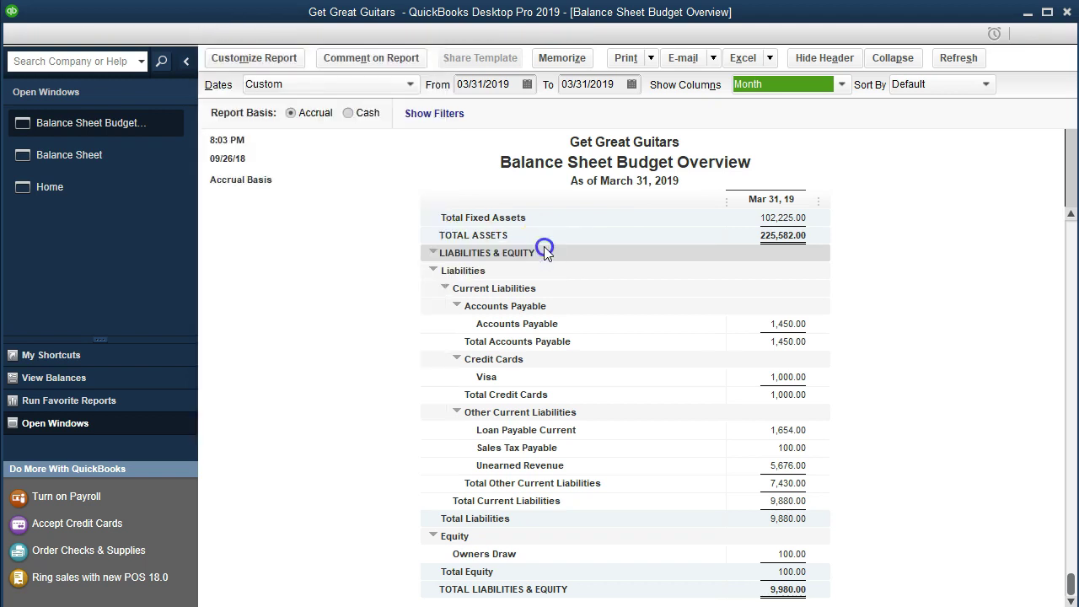
pyautogui.scroll(-1, 554, 362)
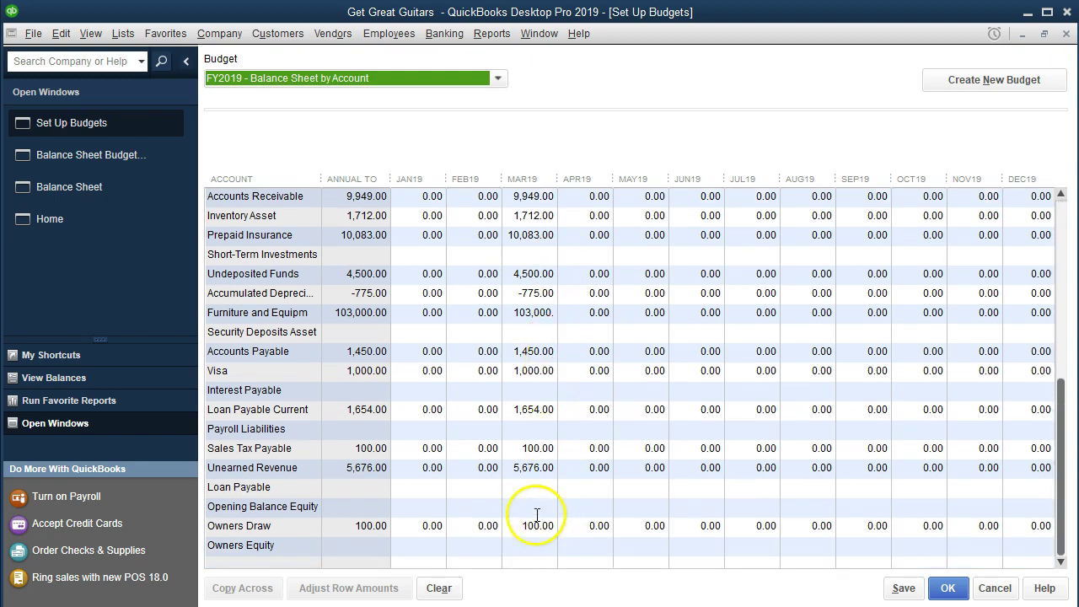
# Set the March 2019 budget amount for Owners Equity to 215602.
pyautogui.click(535, 508)
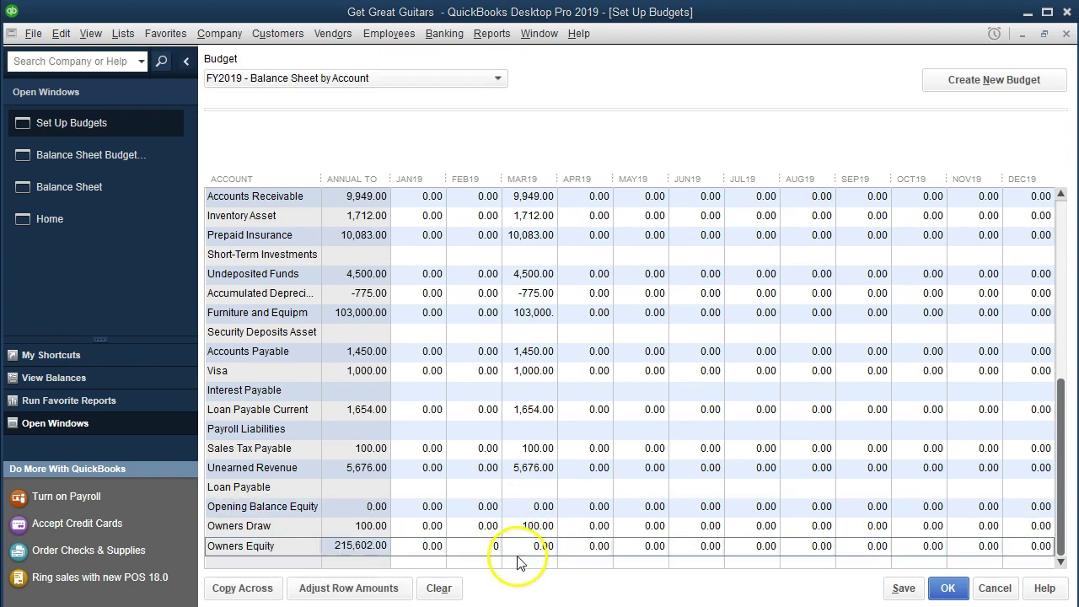
pyautogui.click(528, 547)
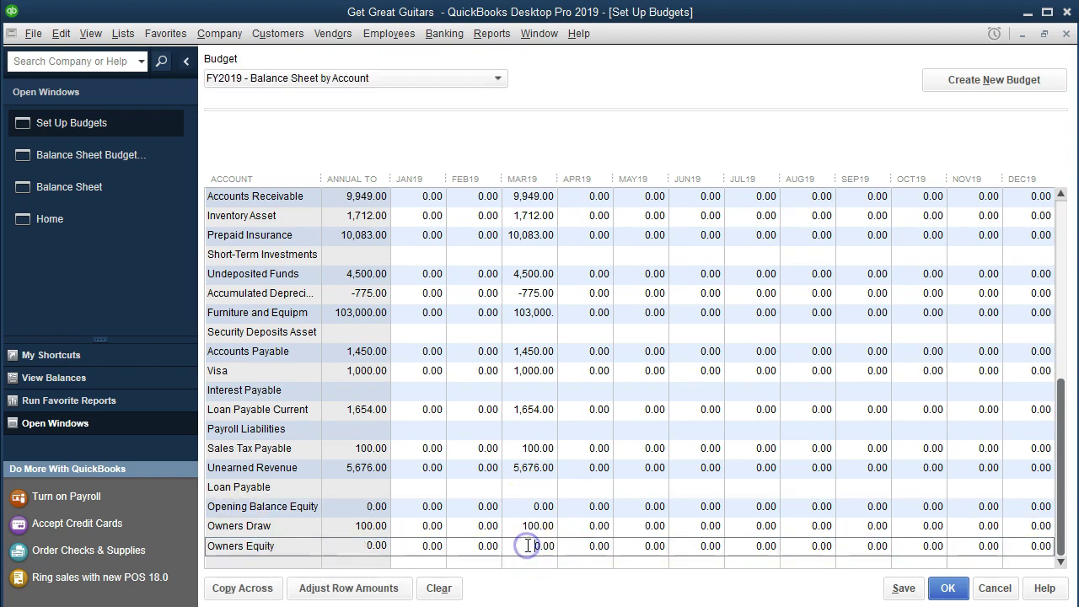
pyautogui.moveTo(531, 546); pyautogui.dragTo(618, 536)
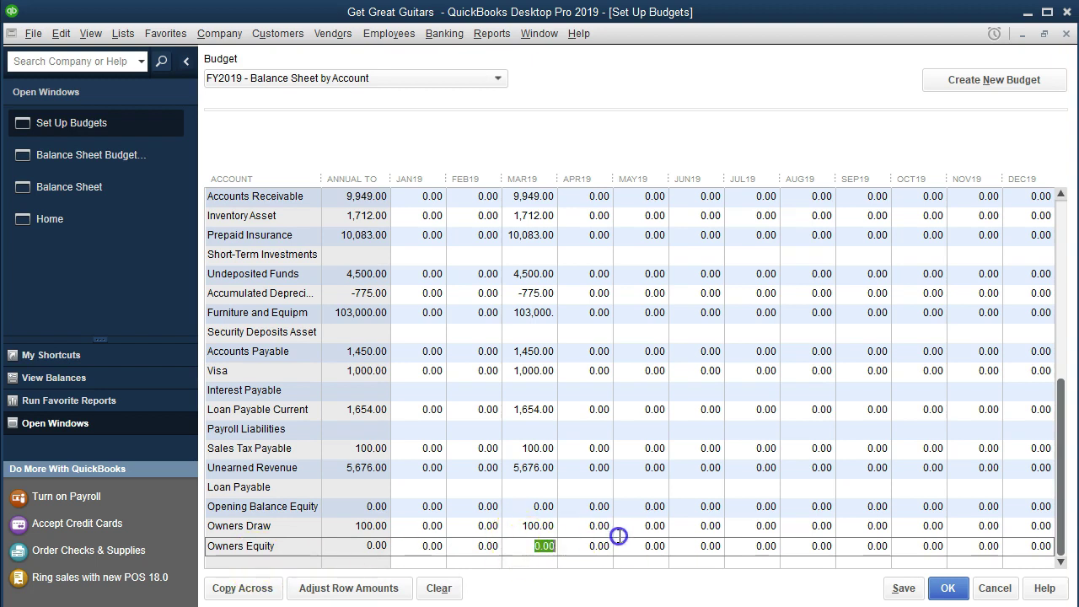
pyautogui.click(438, 606)
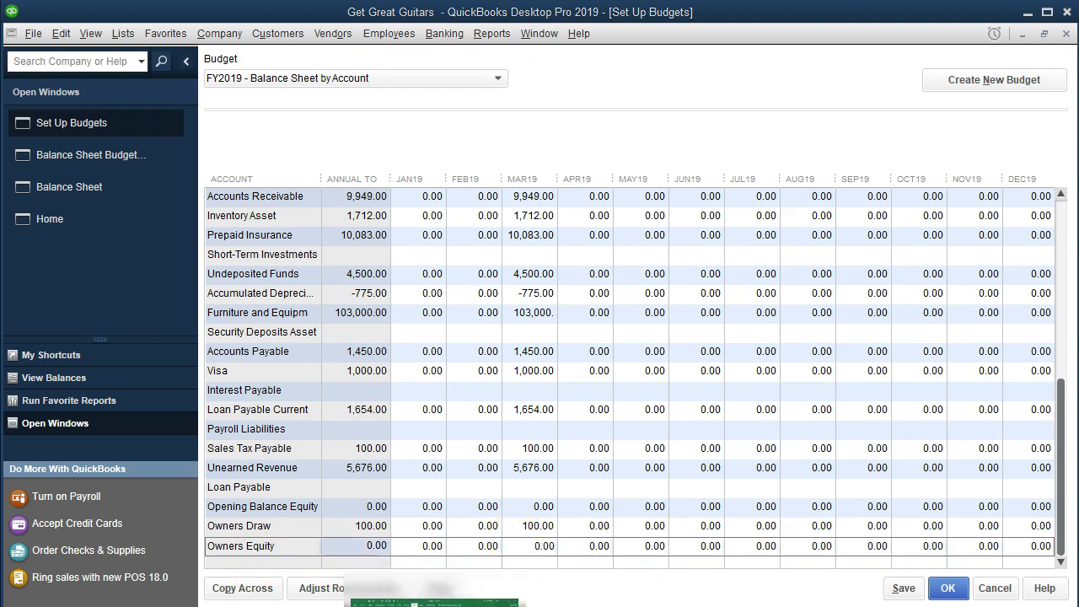
pyautogui.click(497, 605)
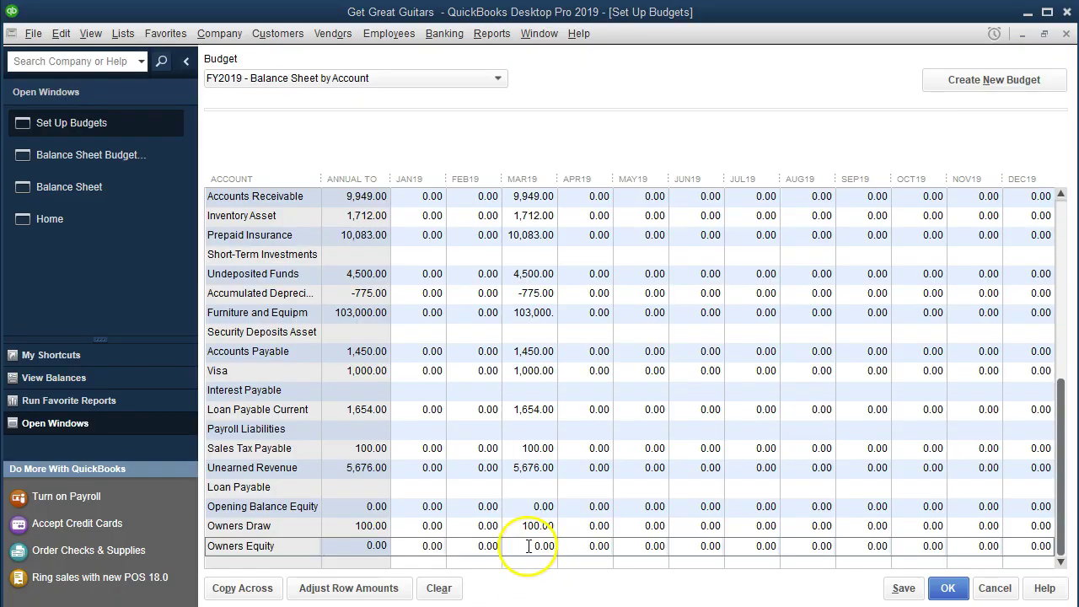
pyautogui.click(545, 550)
pyautogui.write('215602')
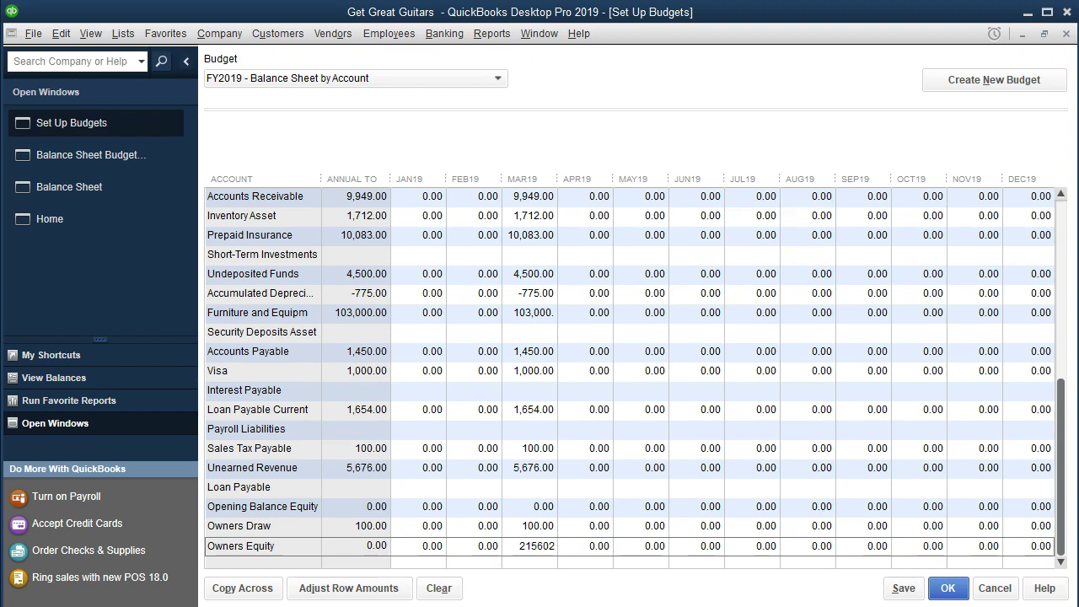
pyautogui.press('Up')
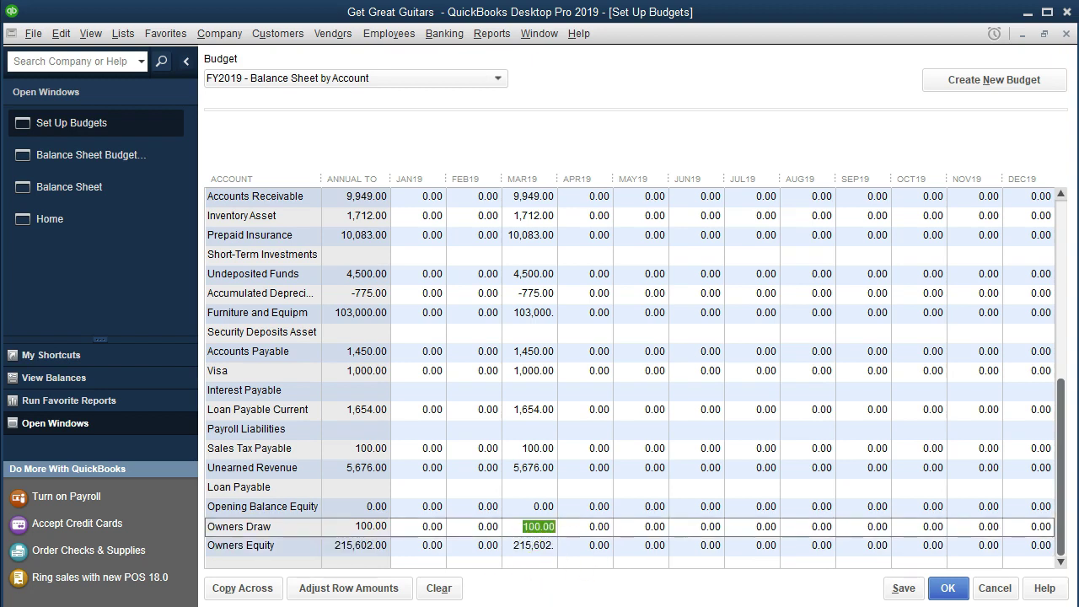
# Check the Owners Equity amount against the difference in the Excel worksheet, and save and close the budget.
pyautogui.click(438, 606)
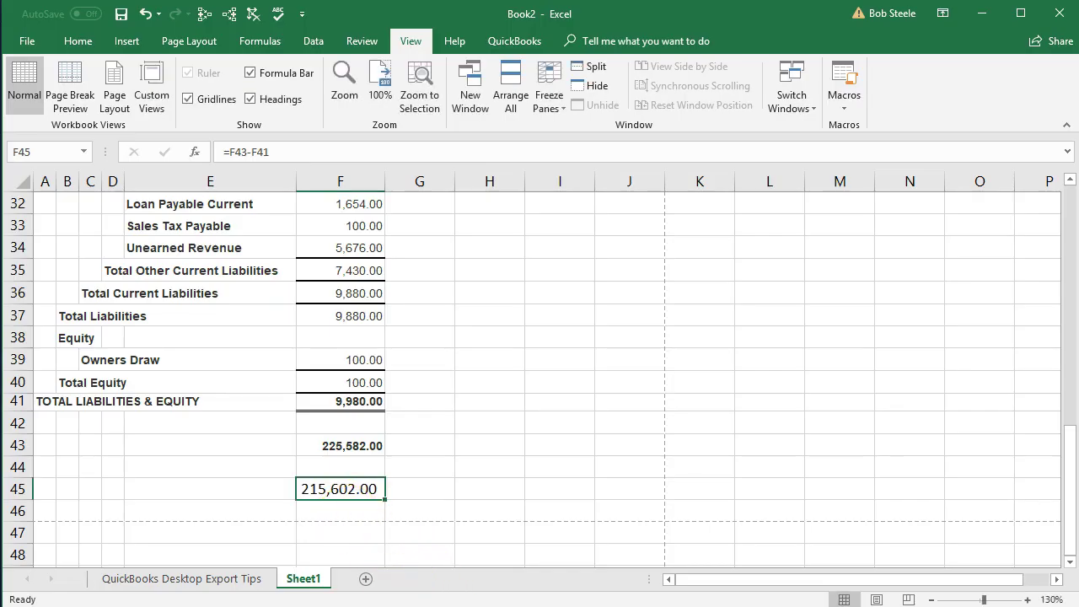
pyautogui.click(544, 605)
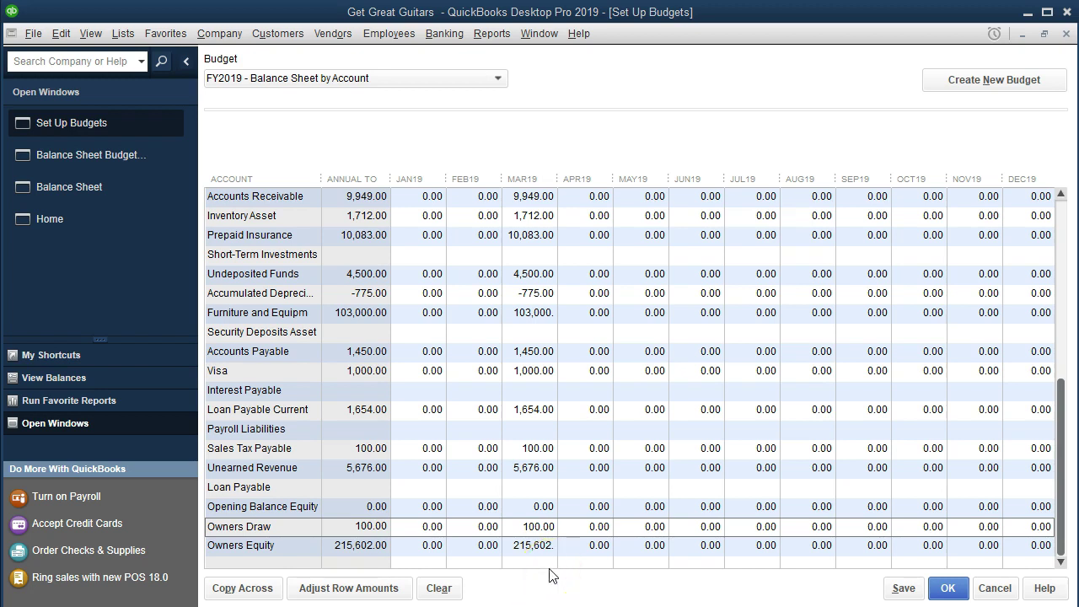
pyautogui.click(898, 584)
pyautogui.click(951, 591)
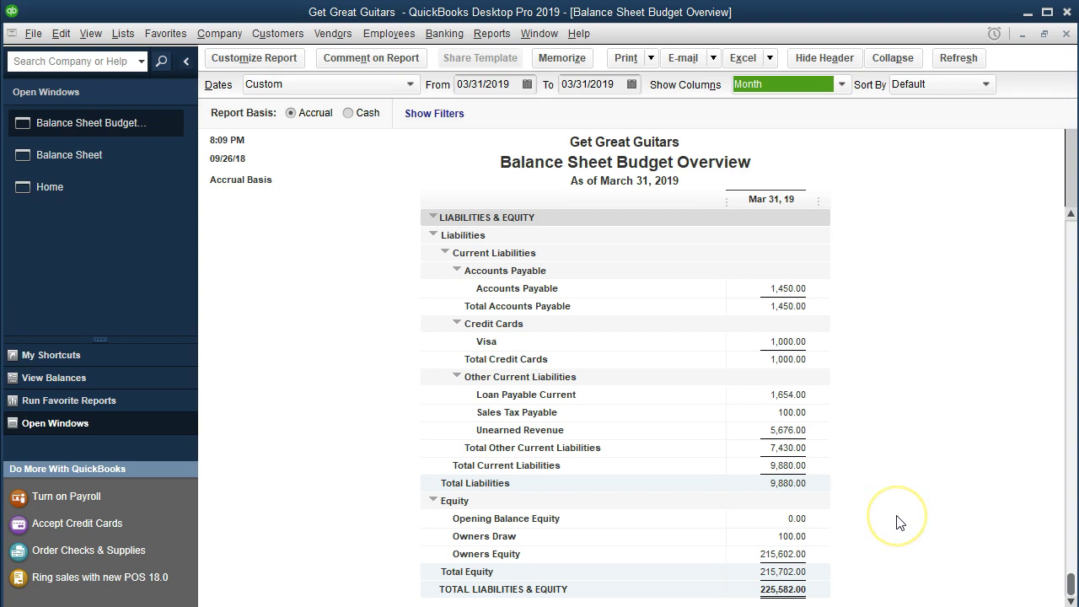
# Compare total assets with total liabilities and equity in the updated Balance Sheet Budget Overview report.
pyautogui.scroll(1, 900, 523)
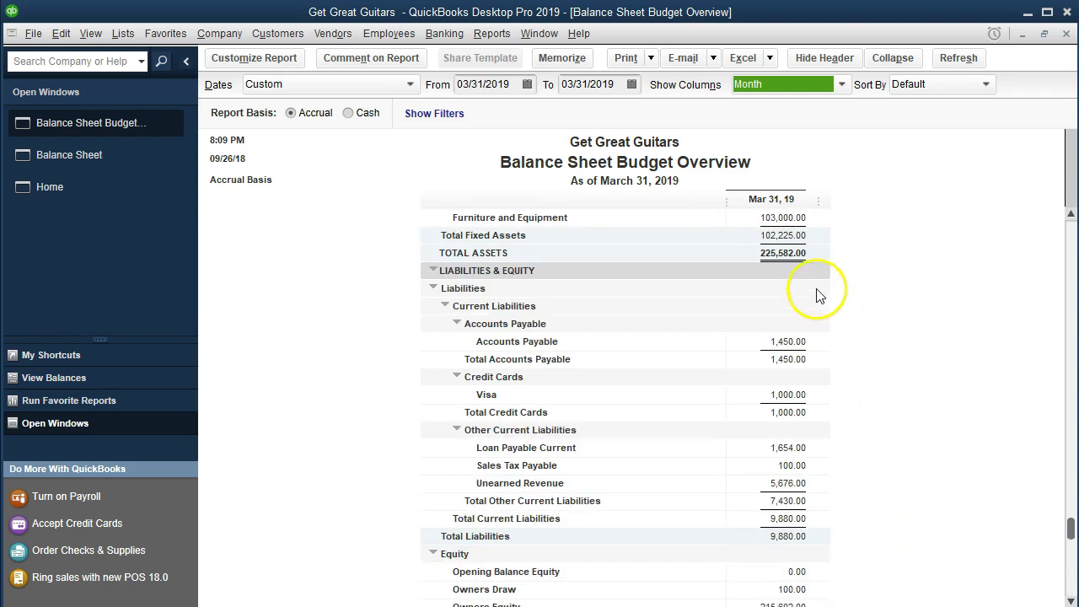
pyautogui.scroll(-1, 815, 399)
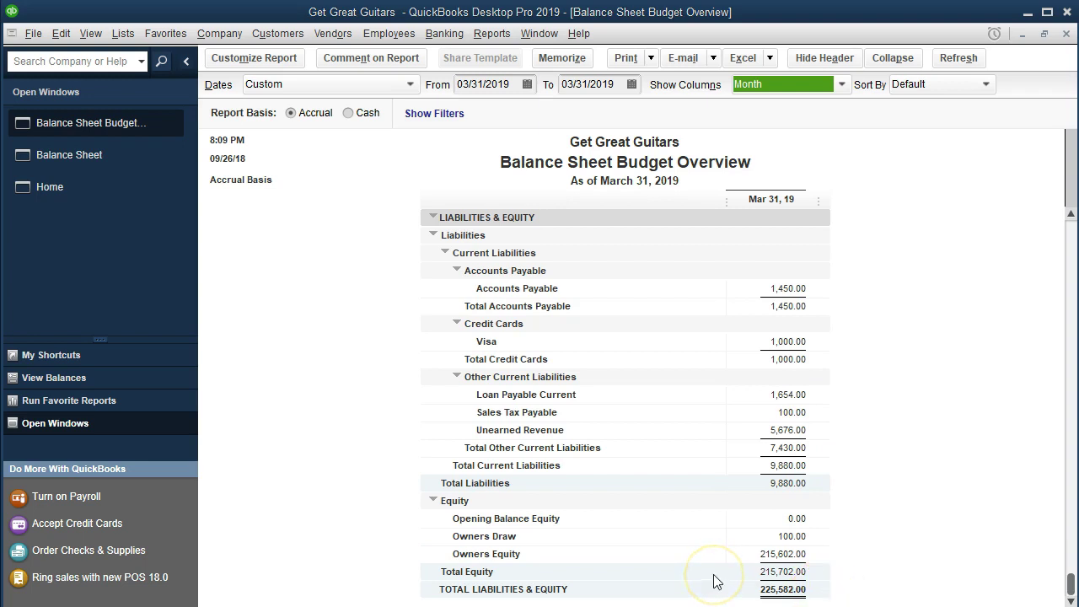
pyautogui.scroll(1, 704, 506)
pyautogui.scroll(-1, 728, 270)
pyautogui.scroll(1, 740, 576)
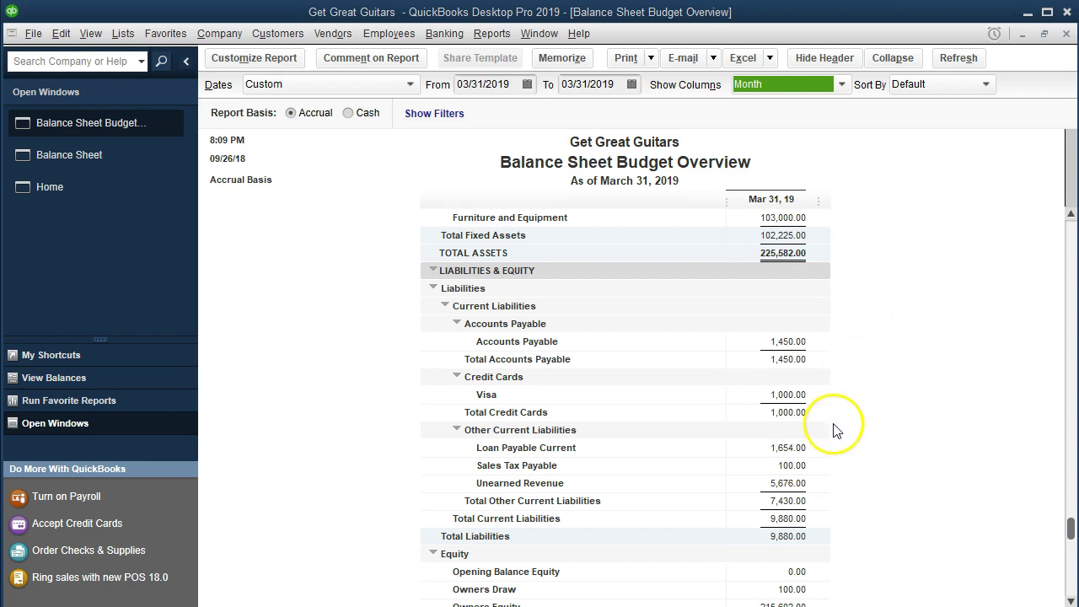
pyautogui.scroll(-1, 834, 430)
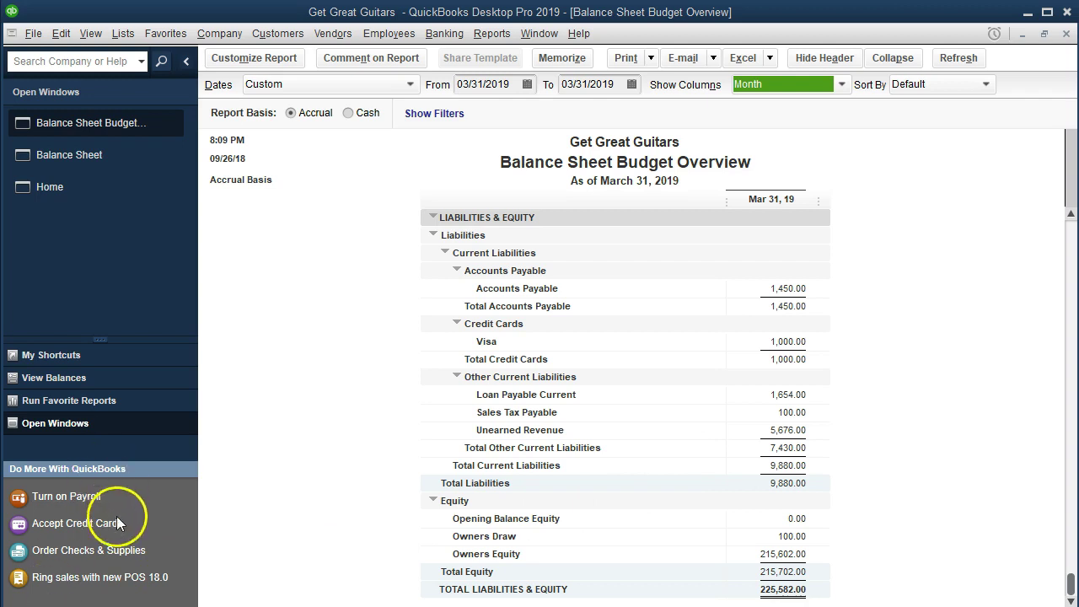
# Export the Balance Sheet Budget Overview report to a new worksheet in the existing workbook Section 11.xlsx from the Section 11 folder.
pyautogui.click(770, 58)
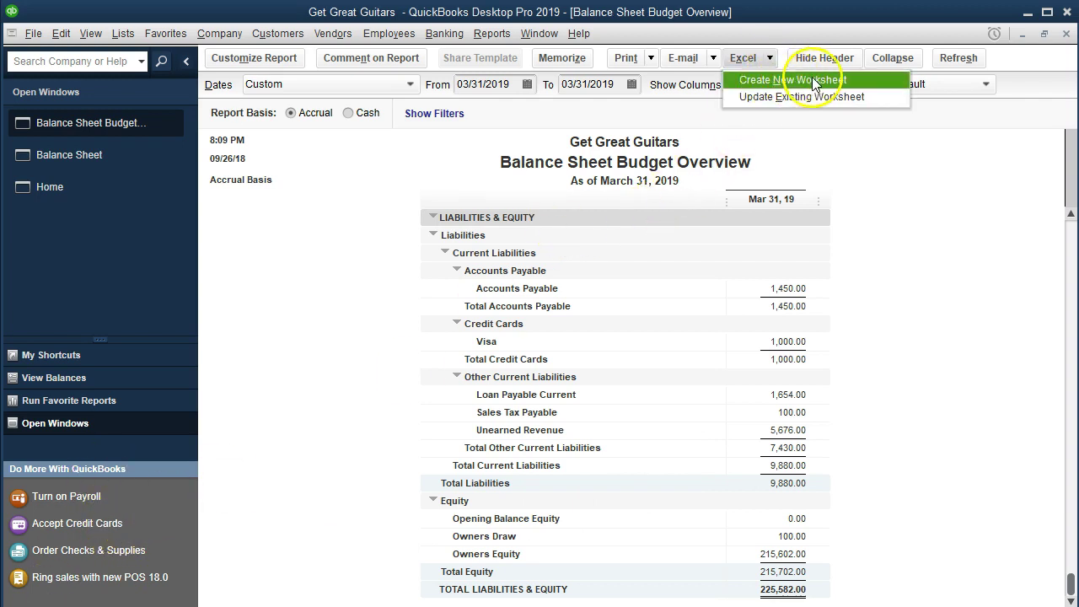
pyautogui.click(861, 82)
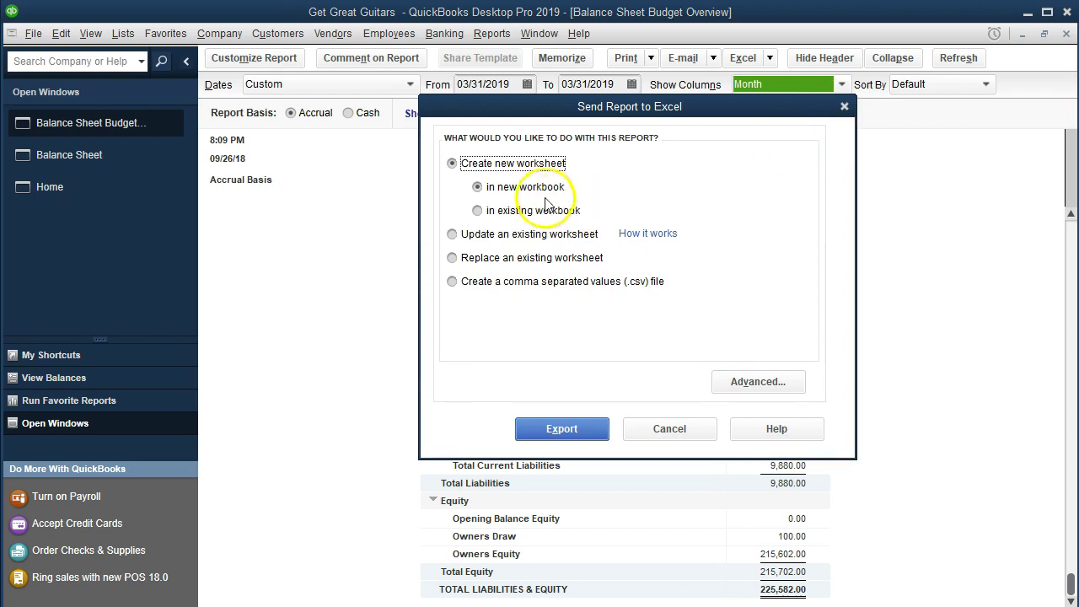
pyautogui.click(534, 211)
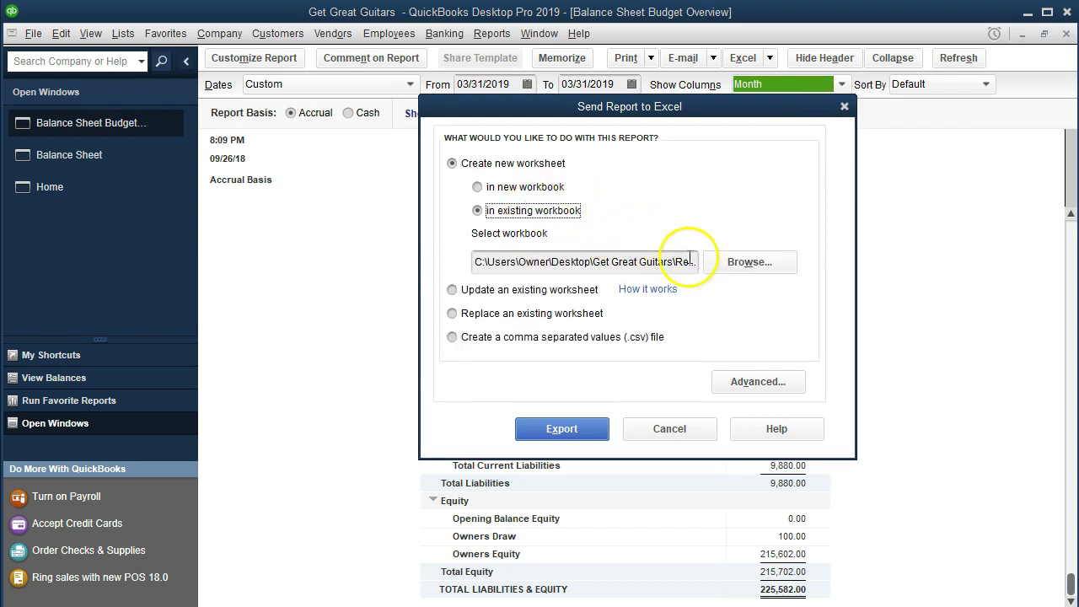
pyautogui.click(714, 269)
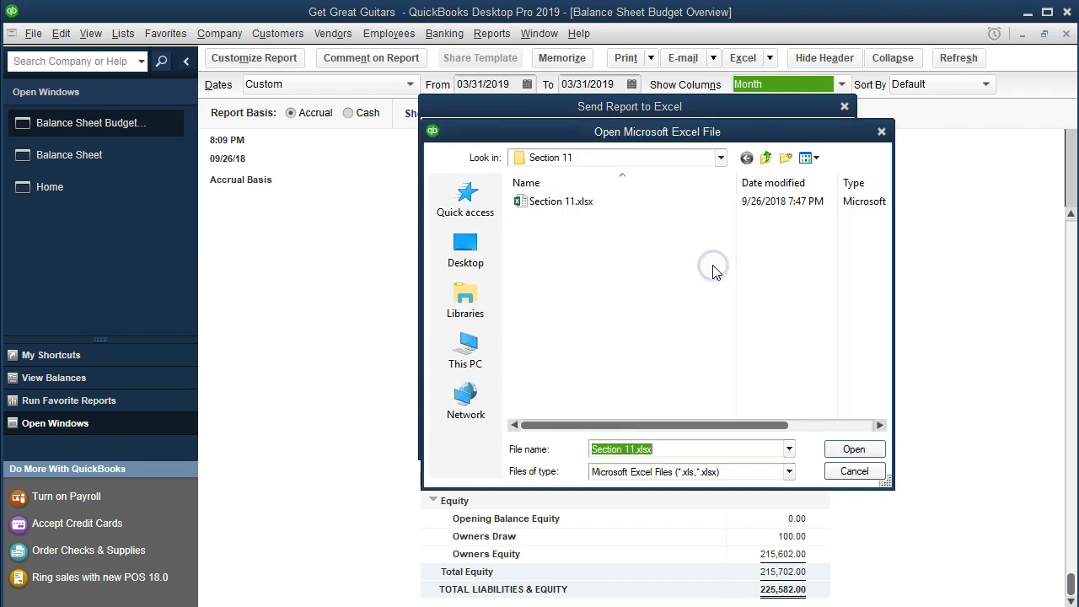
pyautogui.click(721, 158)
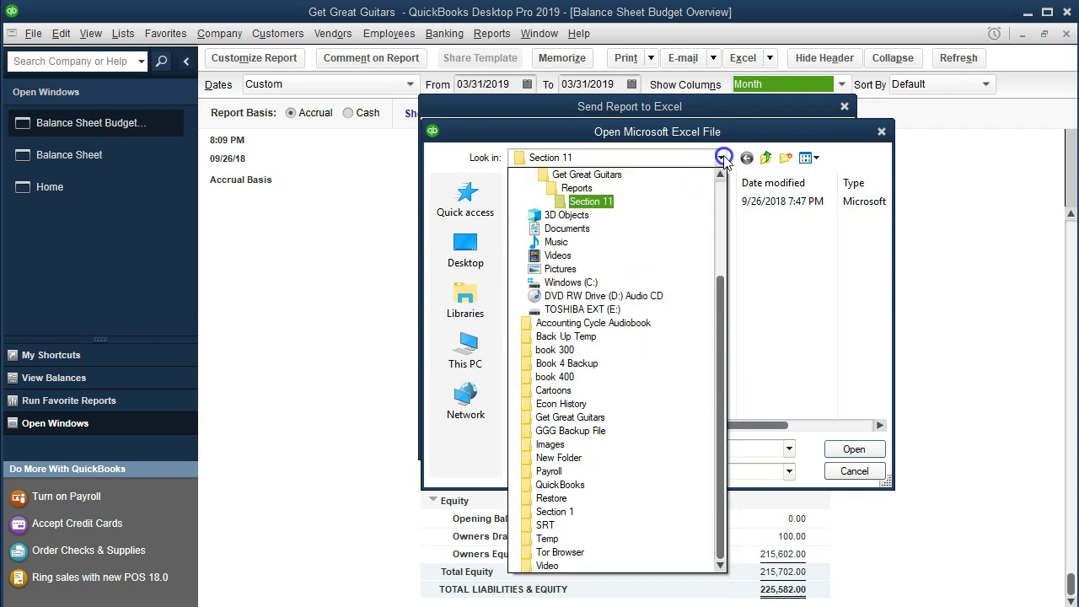
pyautogui.click(665, 210)
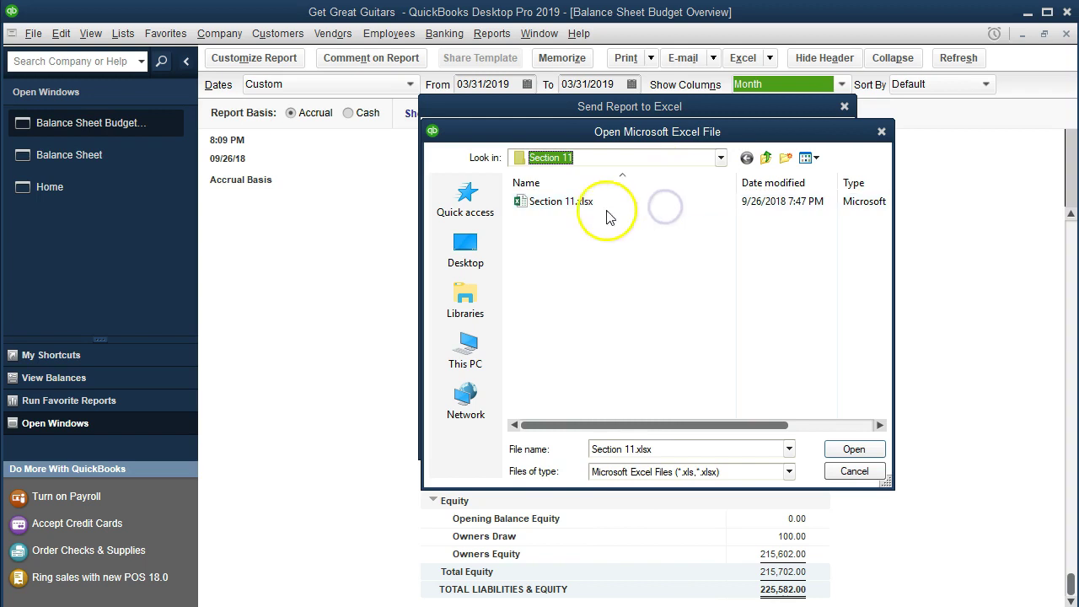
pyautogui.doubleClick(549, 209)
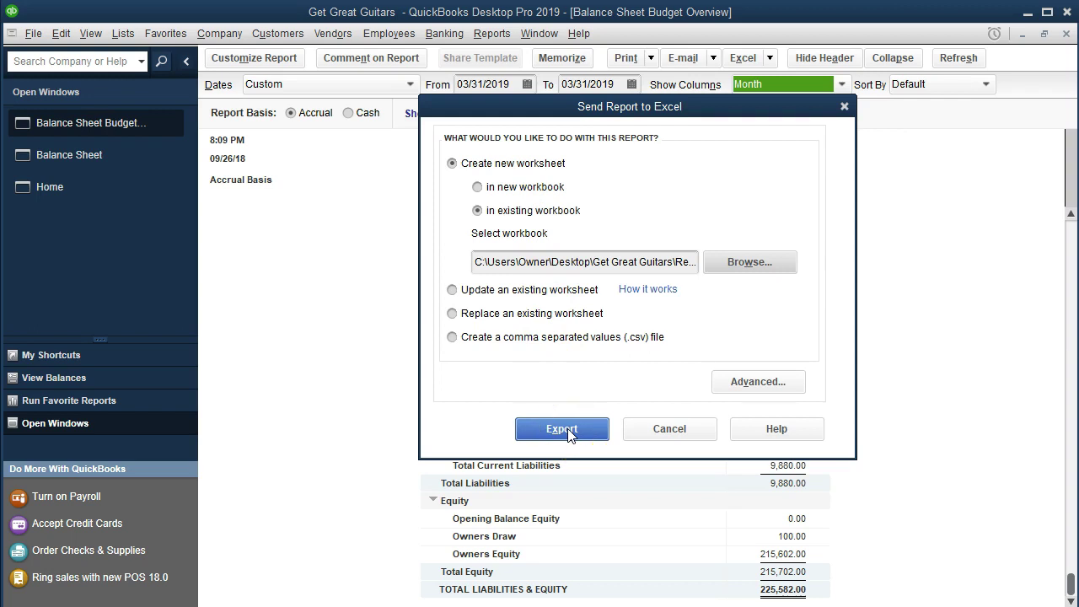
pyautogui.click(568, 431)
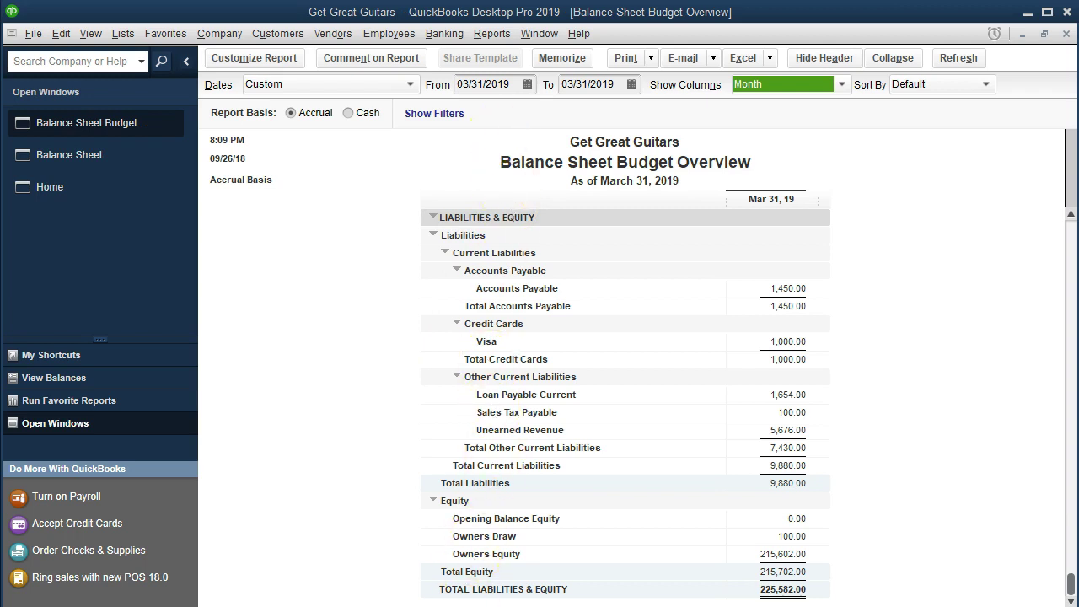
# Switch to the Section 11.xlsx workbook in Excel, widen its window, and remove the pane split from the exported sheet.
pyautogui.click(301, 579)
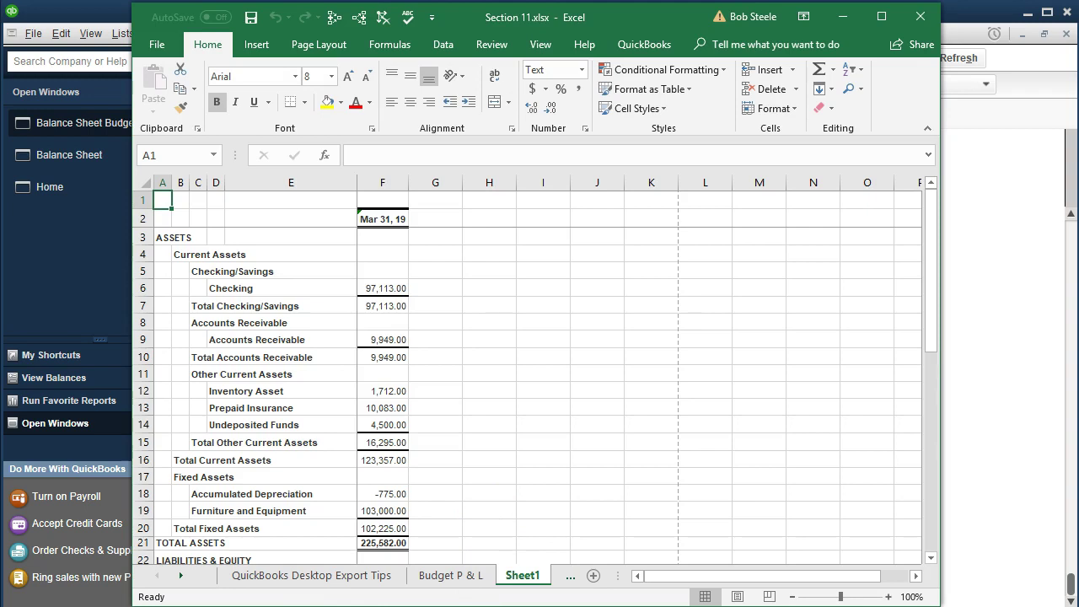
pyautogui.moveTo(647, 17); pyautogui.dragTo(510, 17)
pyautogui.moveTo(803, 337); pyautogui.dragTo(1060, 343)
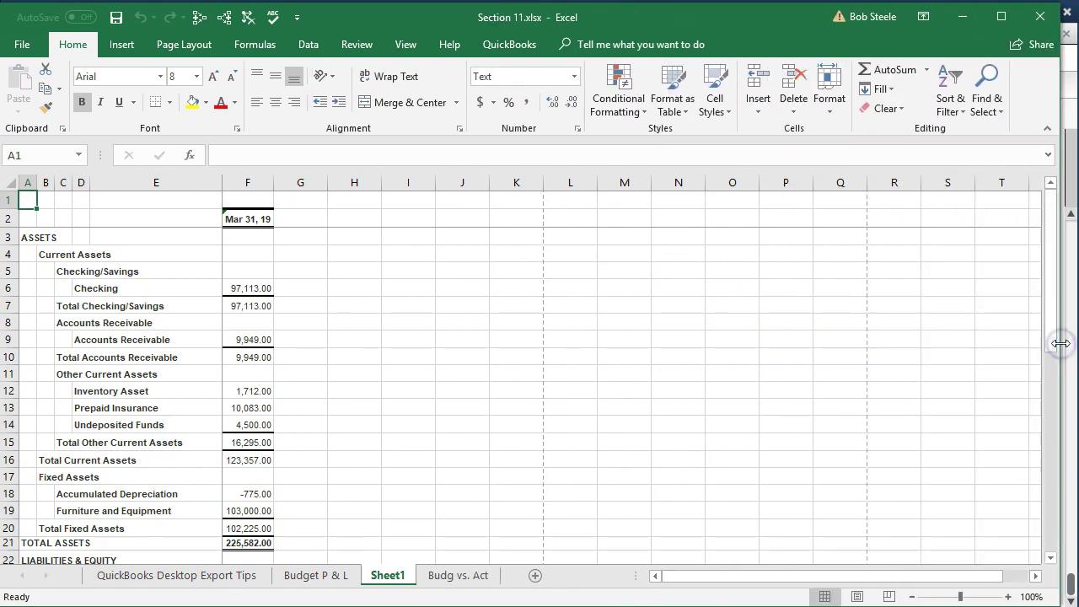
pyautogui.click(406, 46)
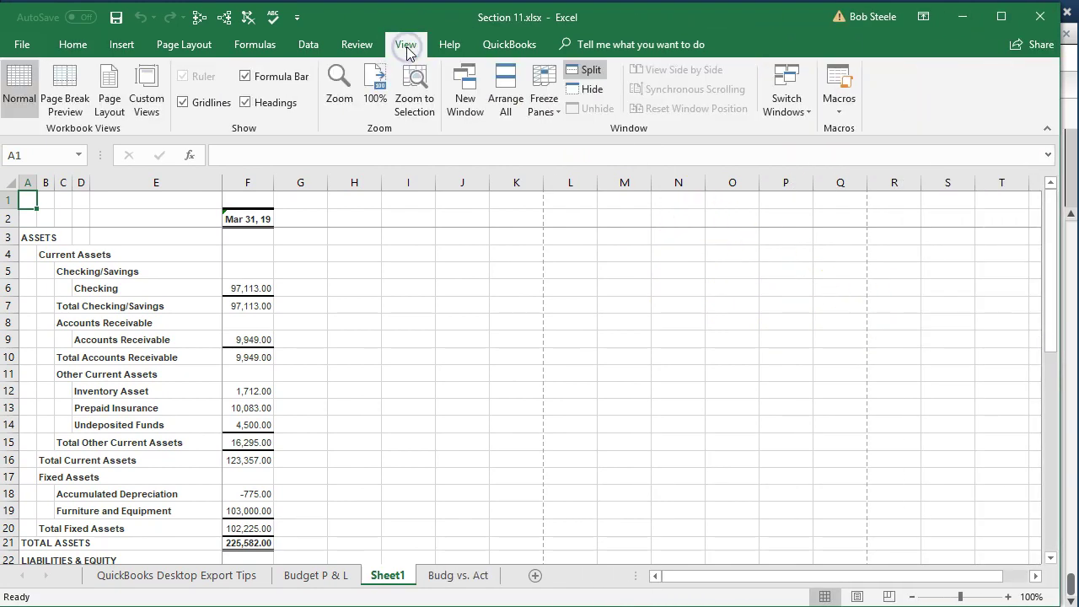
pyautogui.click(588, 73)
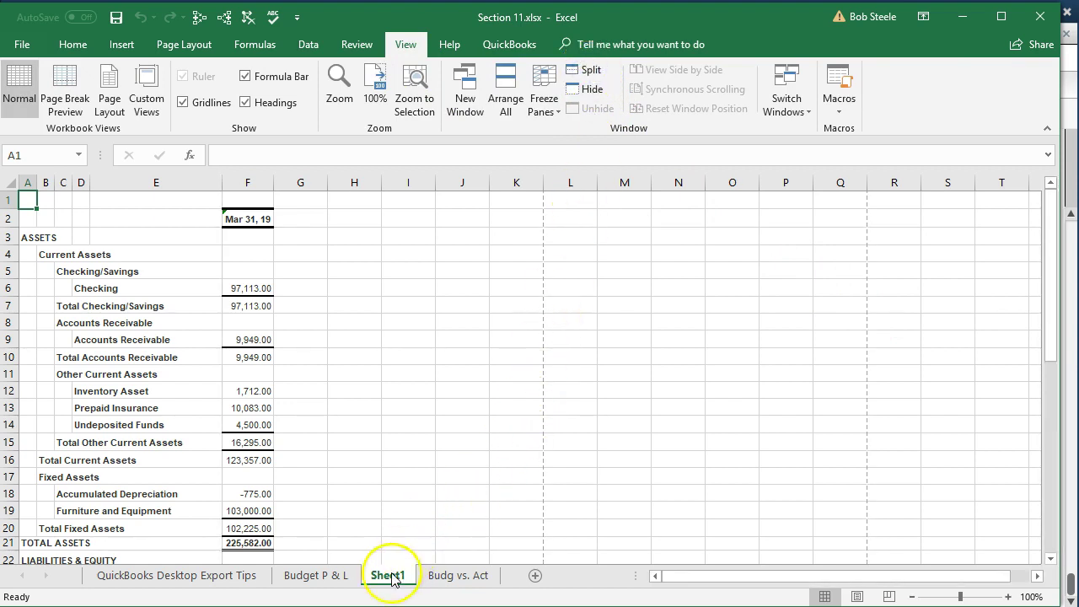
# Move Sheet1 after the Budg vs. Act sheet and rename it Budg Bal Sheet.
pyautogui.moveTo(390, 578); pyautogui.dragTo(525, 575)
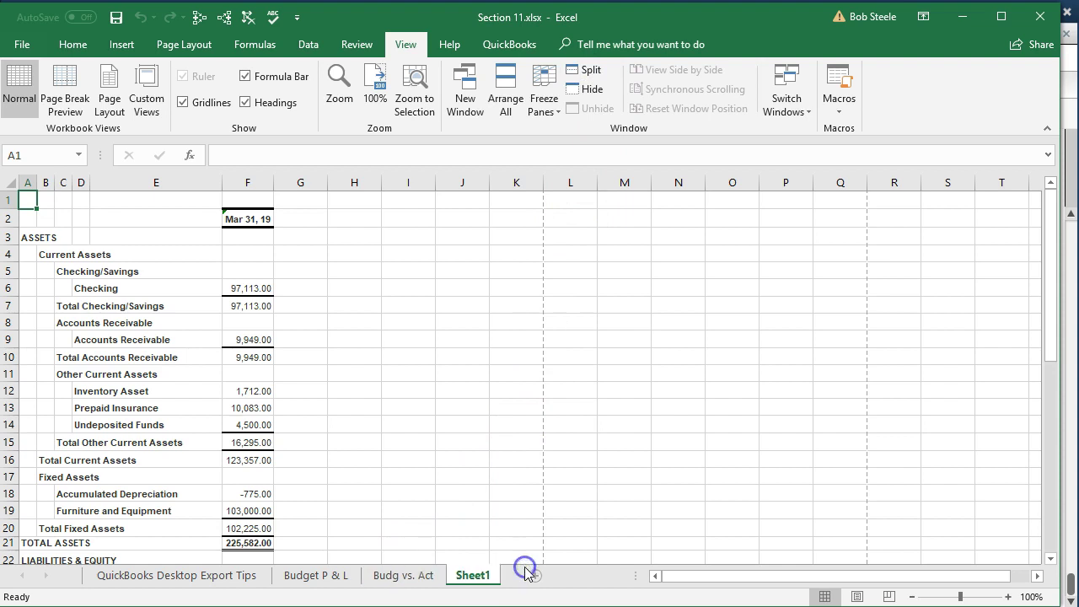
pyautogui.doubleClick(479, 576)
pyautogui.write('Bu')
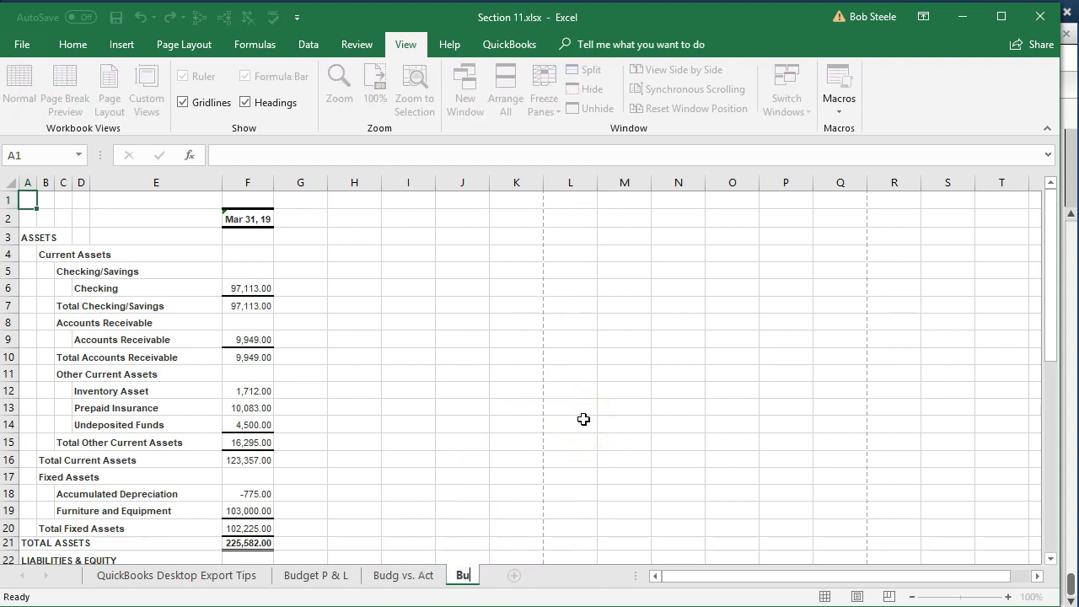
pyautogui.write('dg Bal Shet')
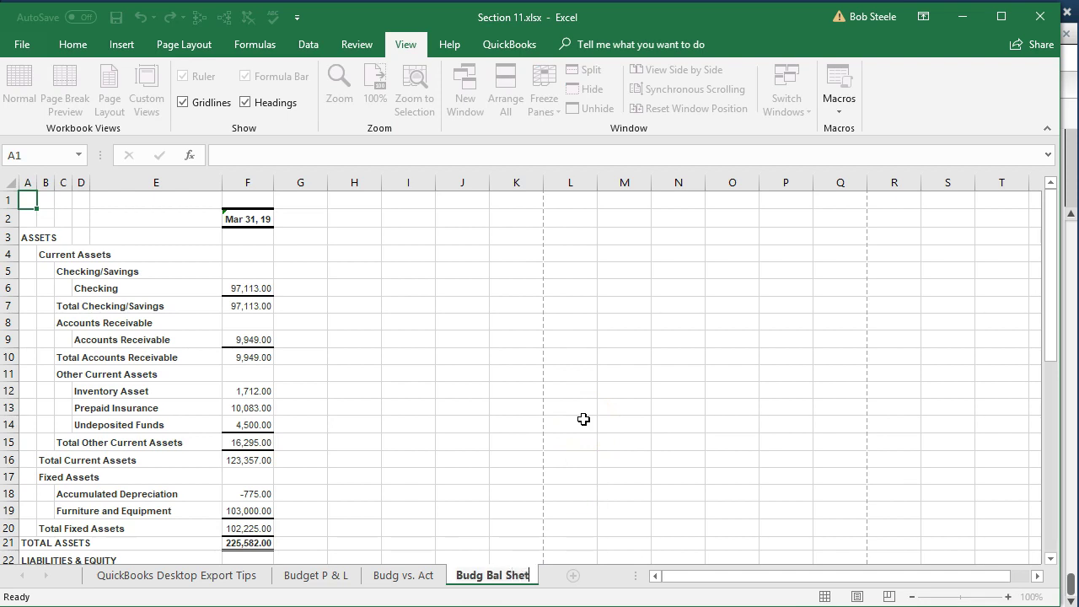
pyautogui.press('BackSpace')
pyautogui.write('et')
pyautogui.click(583, 419)
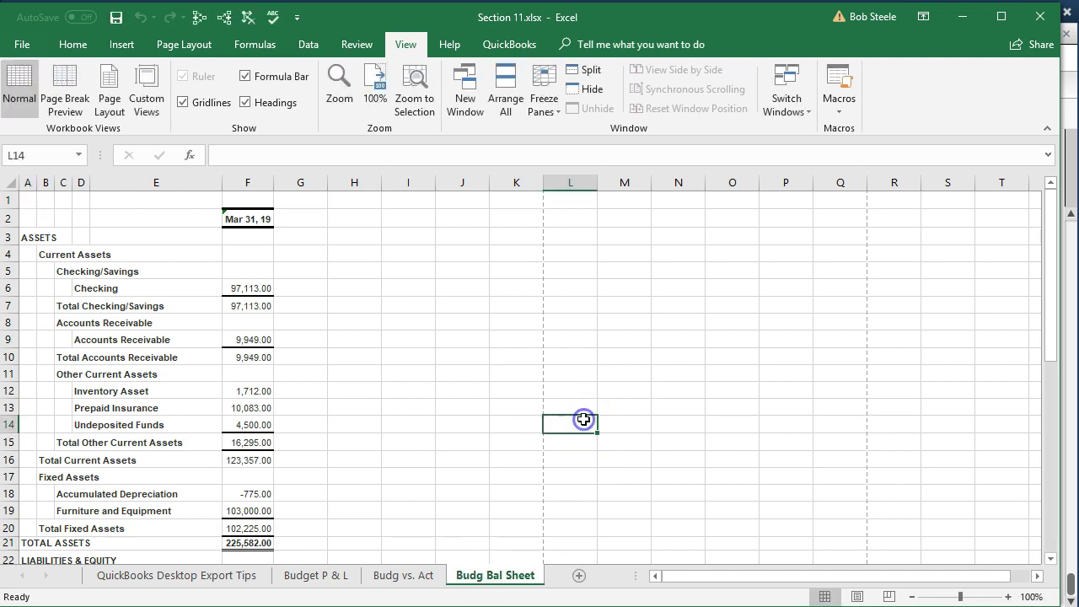
# Look over the exported balance sheet budget and delete the QuickBooks Desktop Export Tips sheet from the workbook.
pyautogui.scroll(-4, 408, 442)
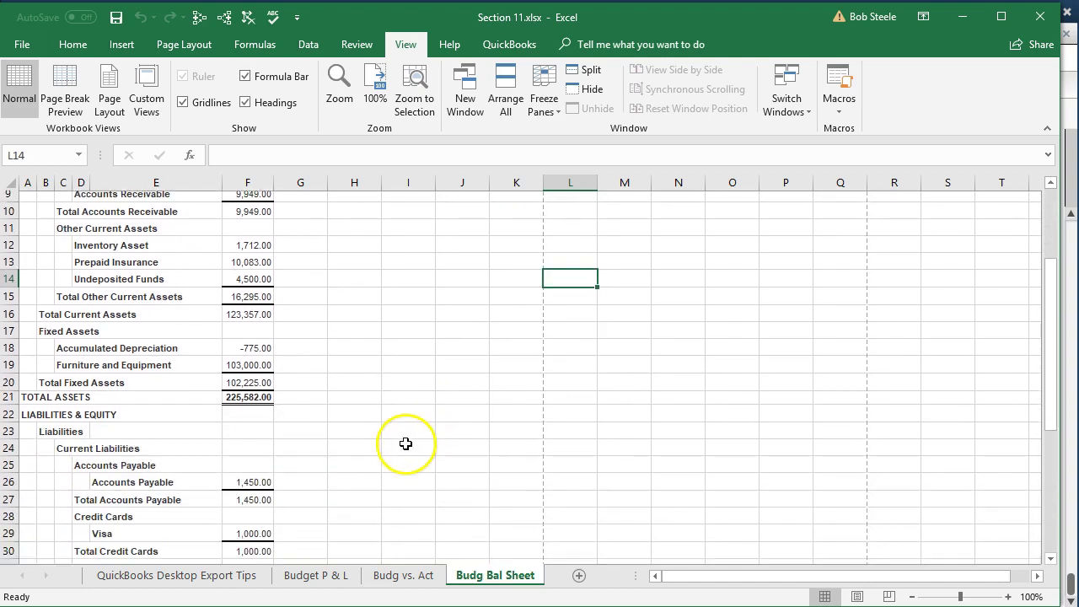
pyautogui.scroll(4, 405, 445)
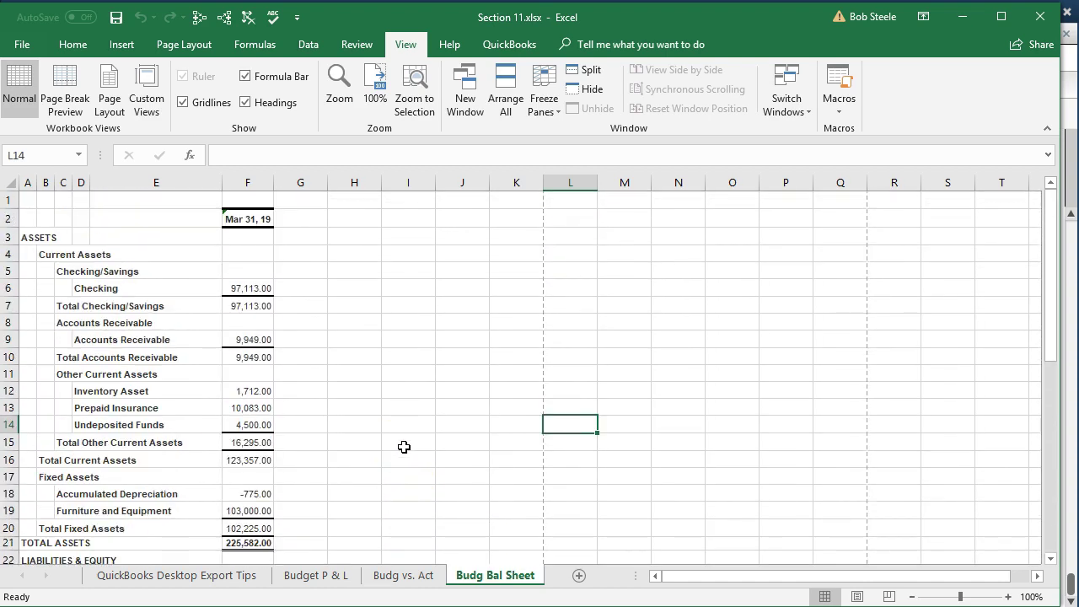
pyautogui.click(218, 574)
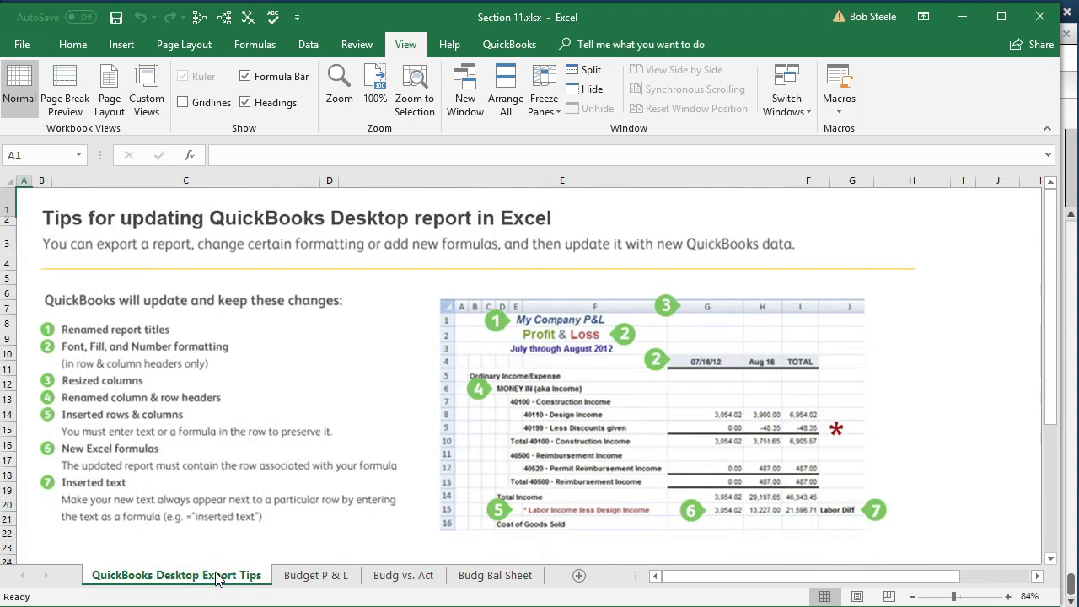
pyautogui.rightClick(218, 578)
pyautogui.click(257, 396)
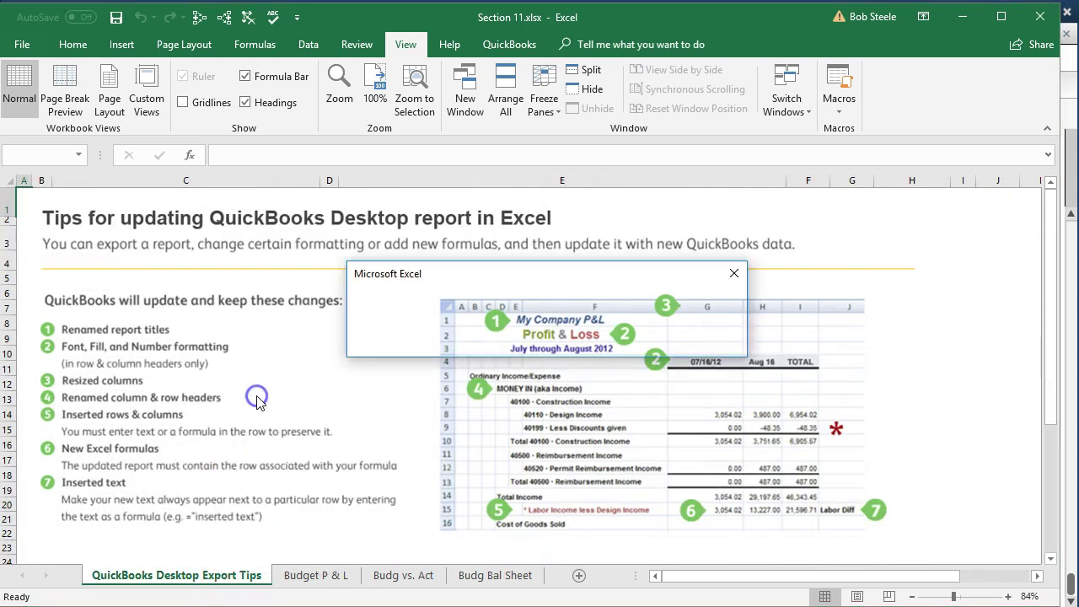
pyautogui.click(504, 342)
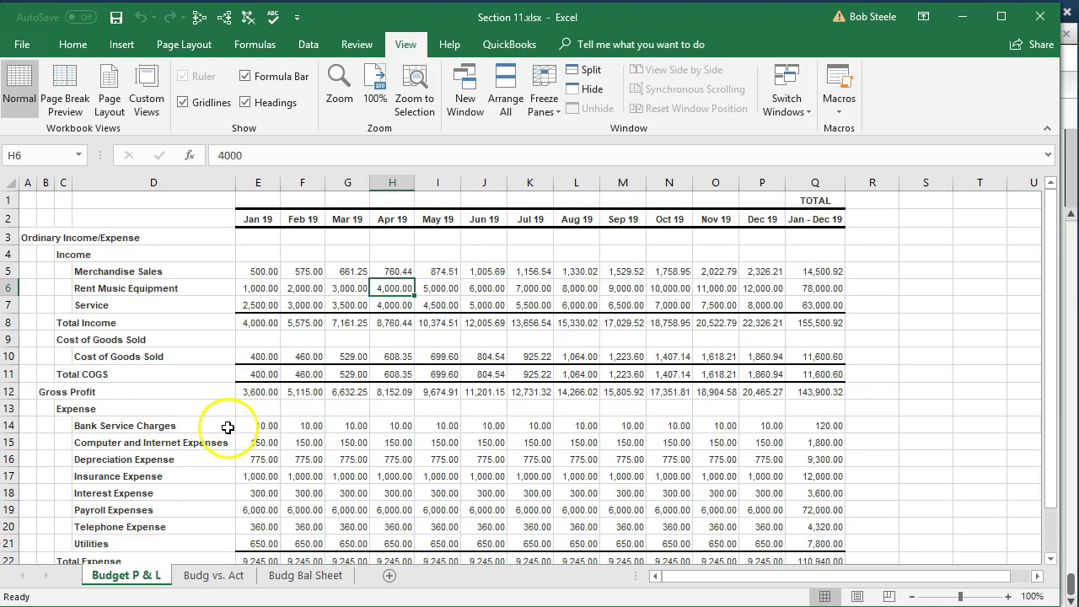
# Preview the printout with Print Entire Workbook chosen, check its pages through the balance sheet budget, and return to the worksheet.
pyautogui.click(24, 44)
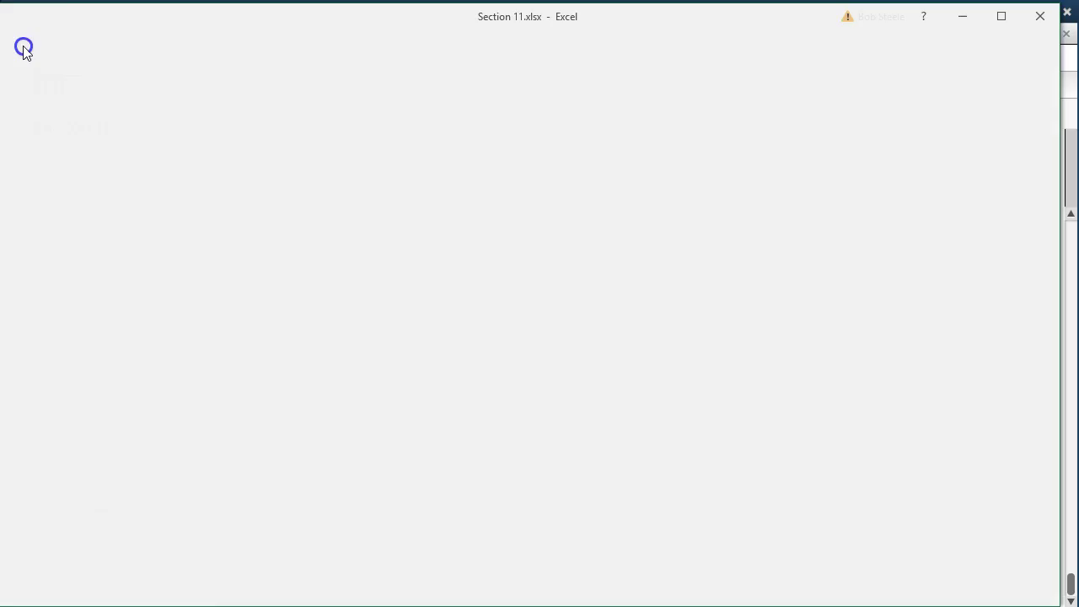
pyautogui.click(48, 242)
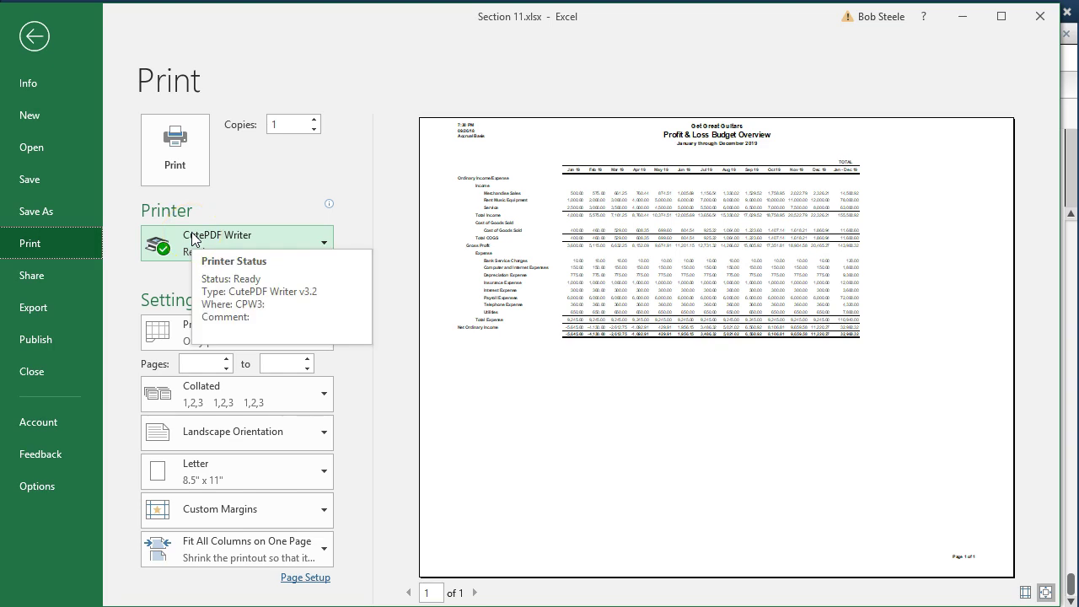
pyautogui.click(320, 333)
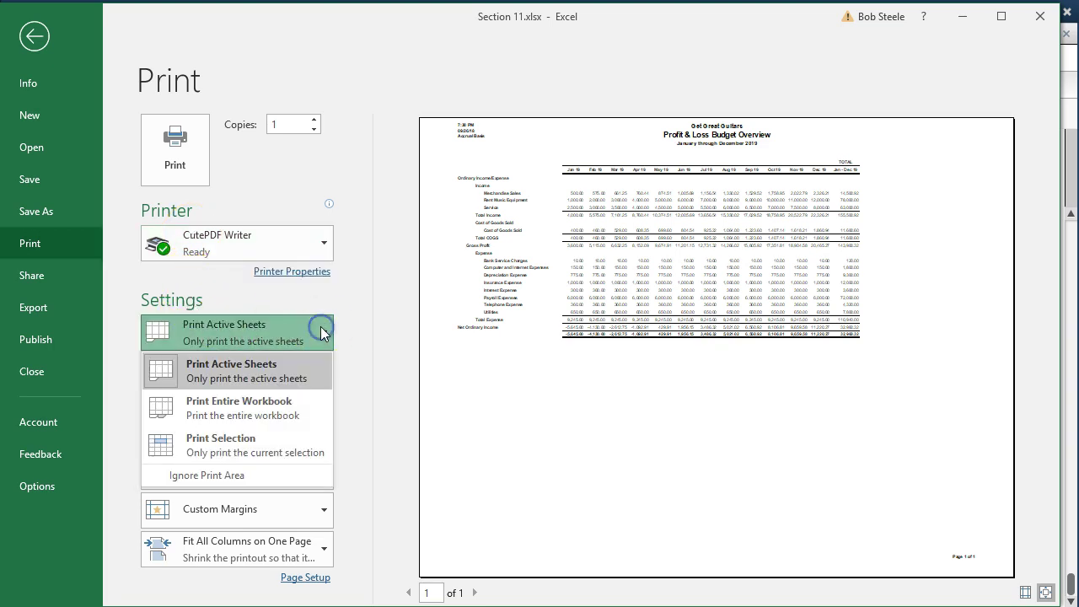
pyautogui.click(288, 405)
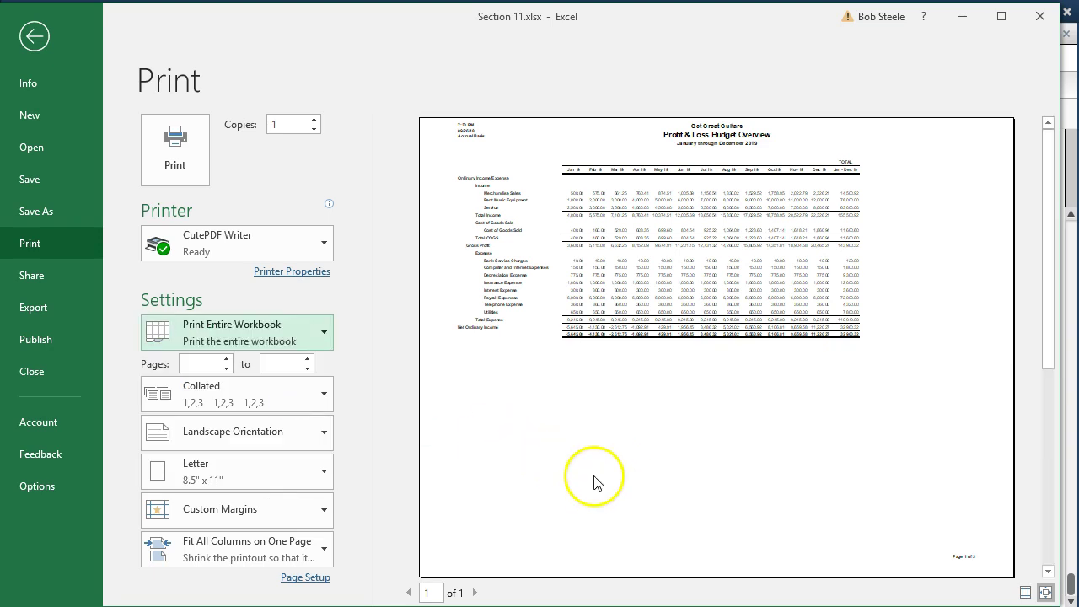
pyautogui.click(475, 593)
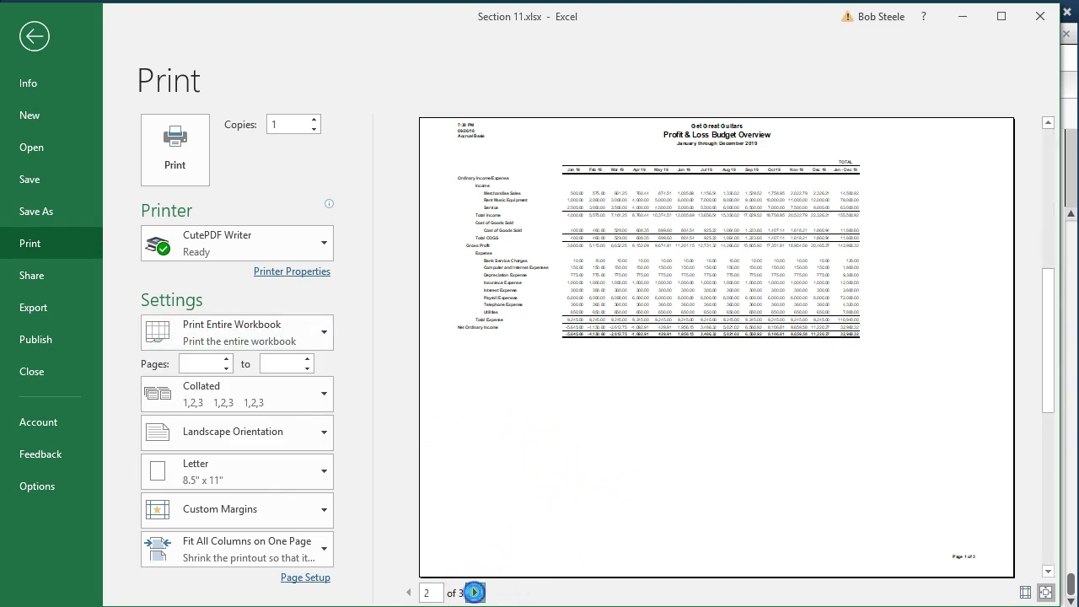
pyautogui.click(475, 593)
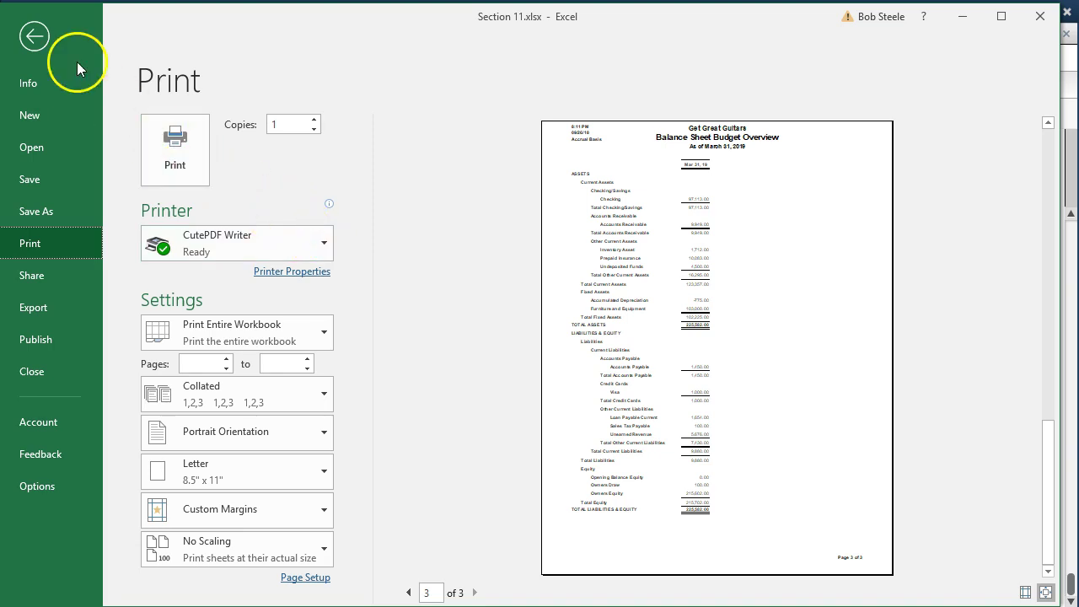
pyautogui.click(35, 36)
pyautogui.click(642, 360)
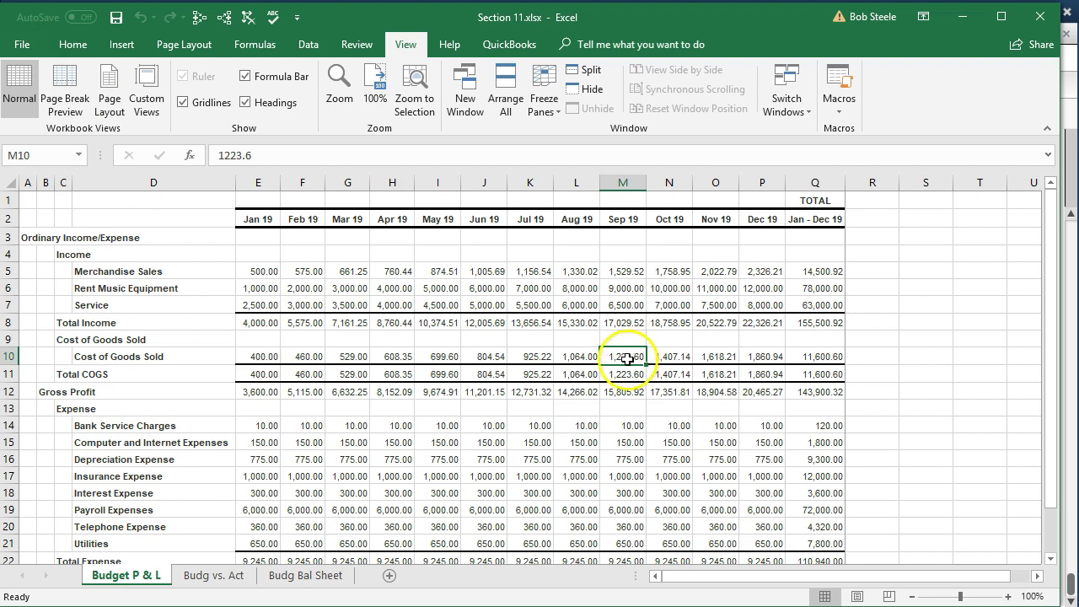
# Close the Section 11.xlsx workbook, saving its changes as a macro-free workbook.
pyautogui.click(1043, 26)
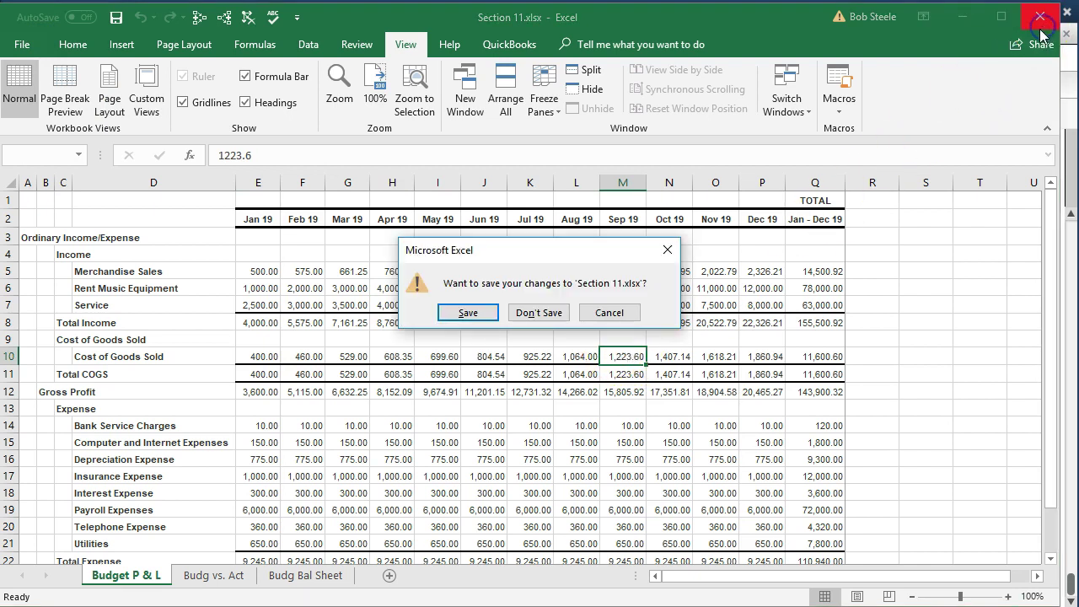
pyautogui.click(489, 312)
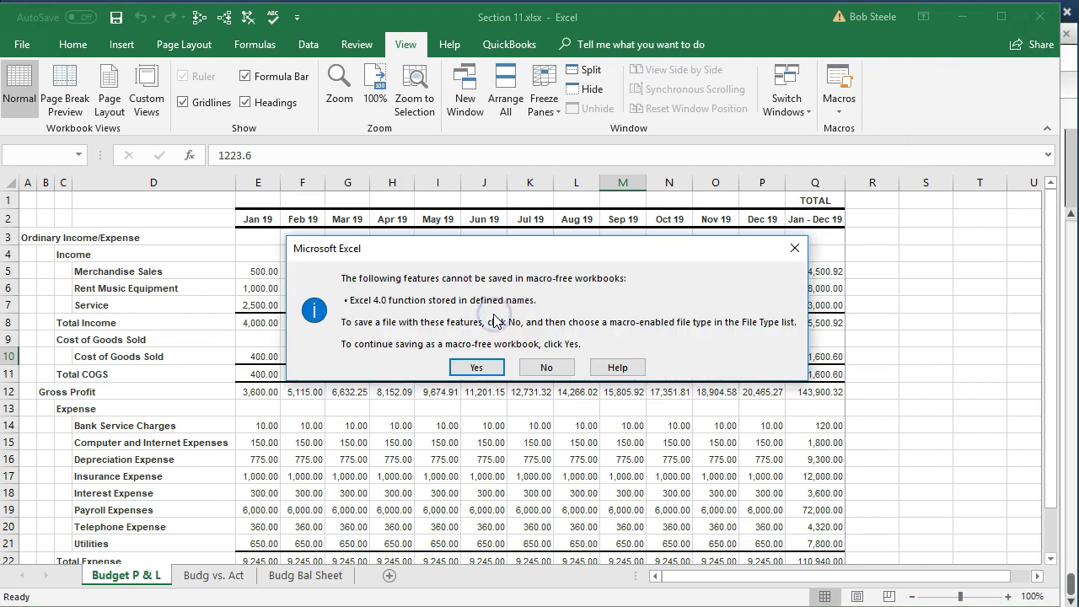
pyautogui.click(485, 368)
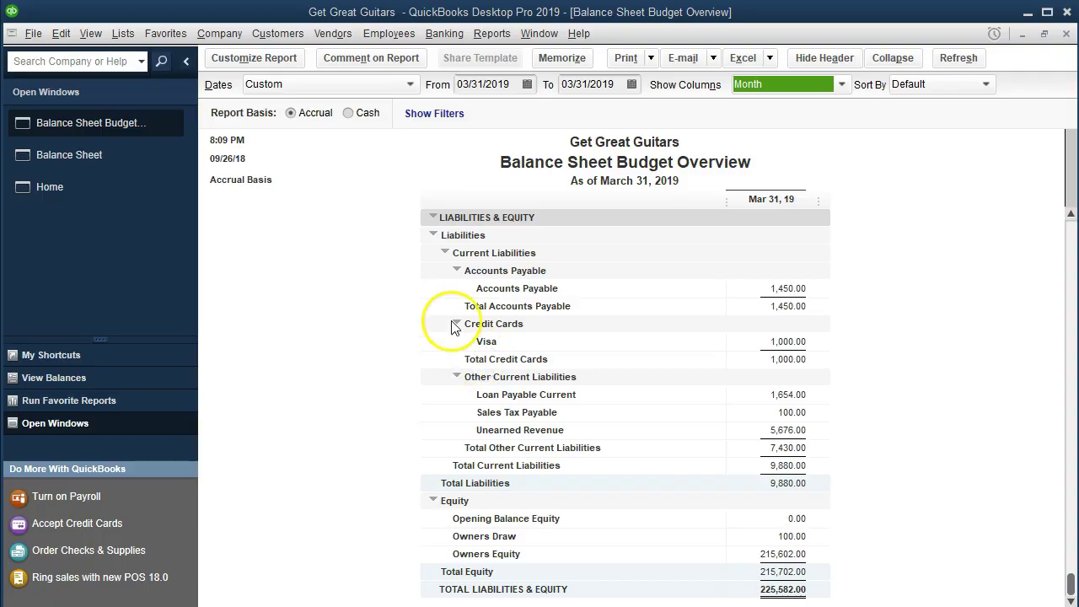